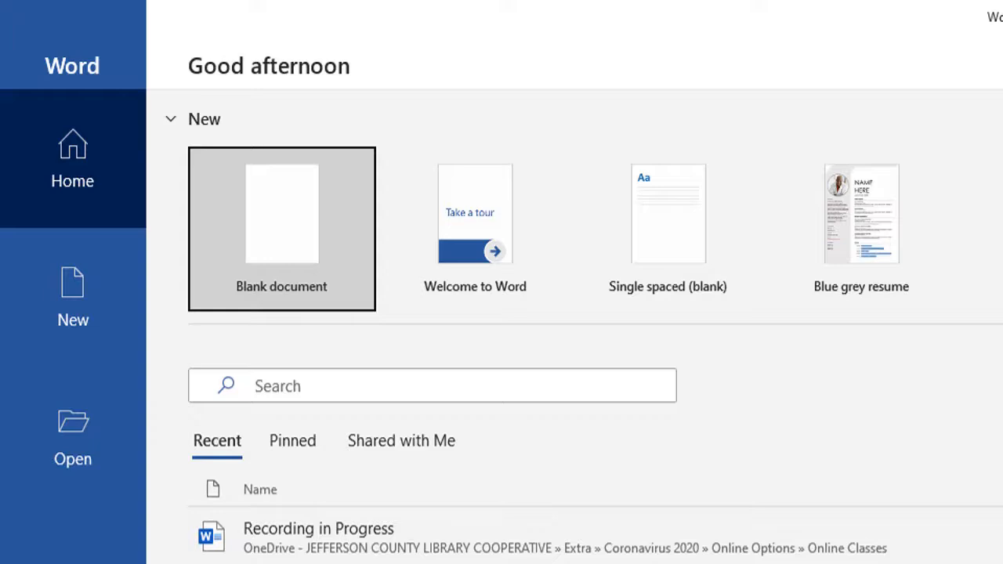
# - Create a new blank document
pyautogui.click(268, 240)
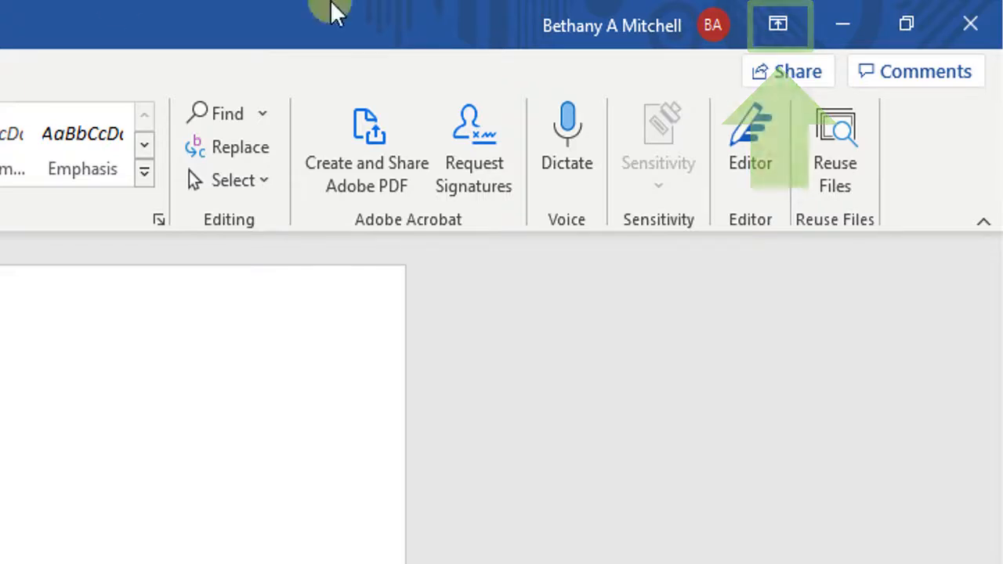
# - Switch the ribbon display to auto-hide, to tabs only, and back to showing tabs and commands
pyautogui.click(785, 27)
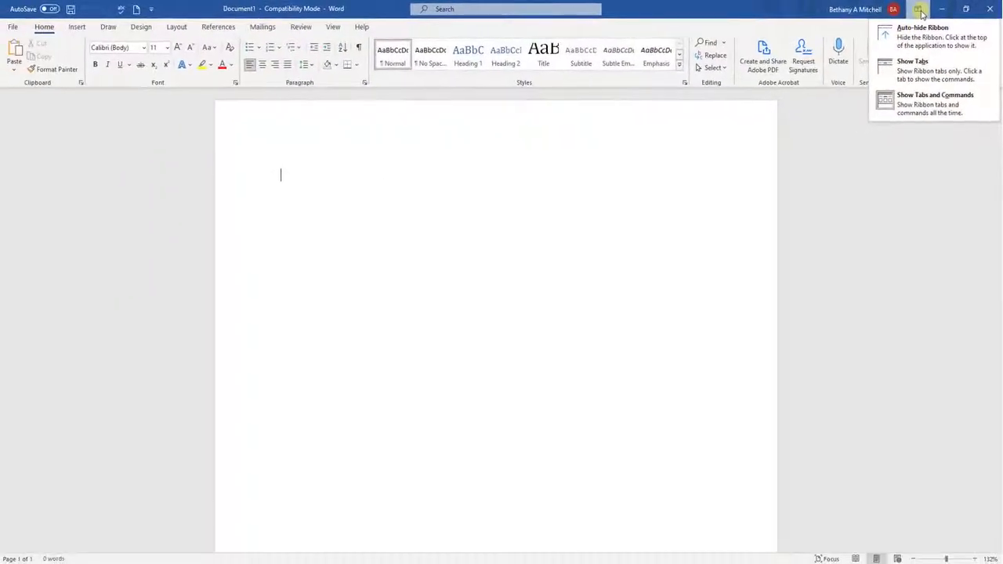
pyautogui.click(907, 35)
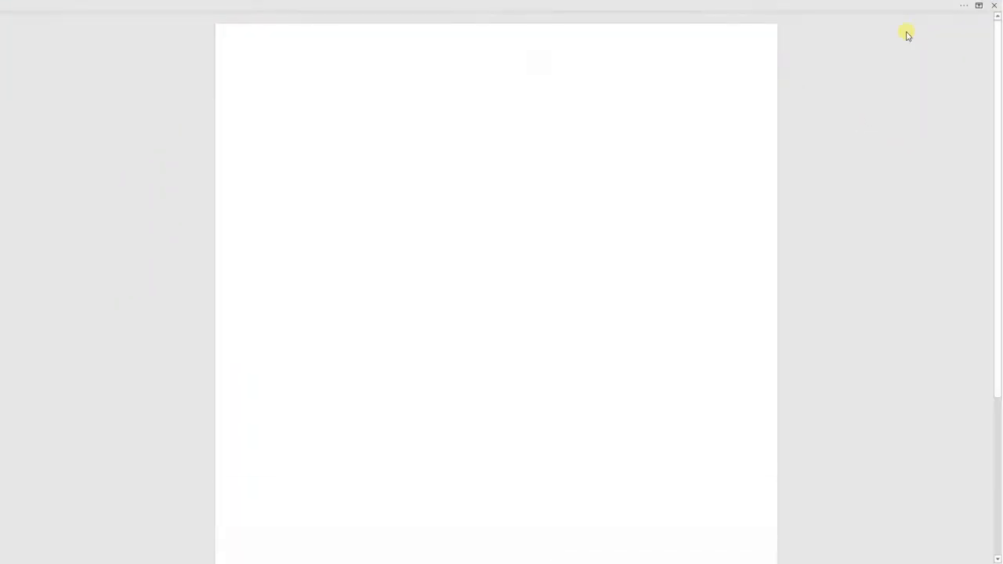
pyautogui.click(978, 5)
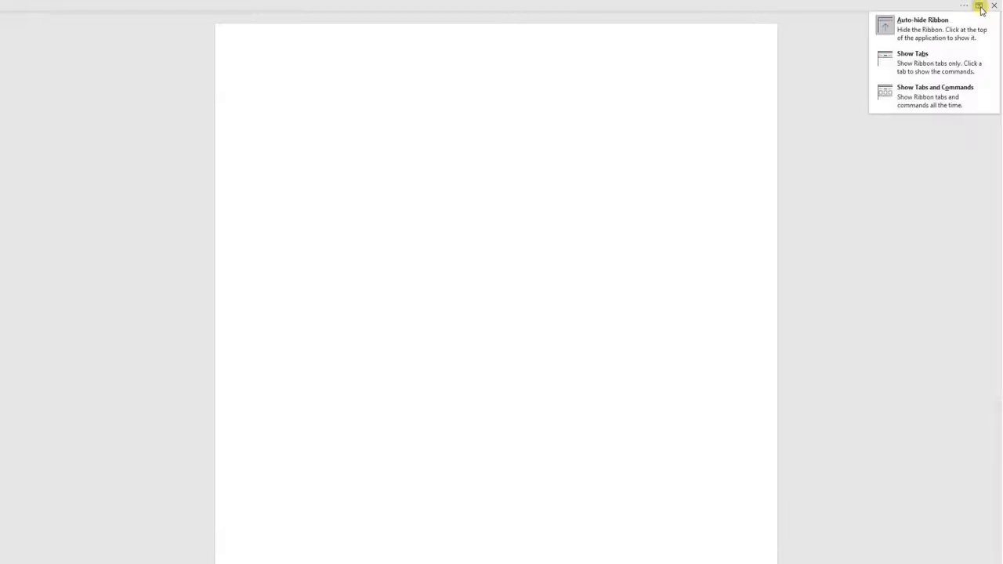
pyautogui.click(937, 63)
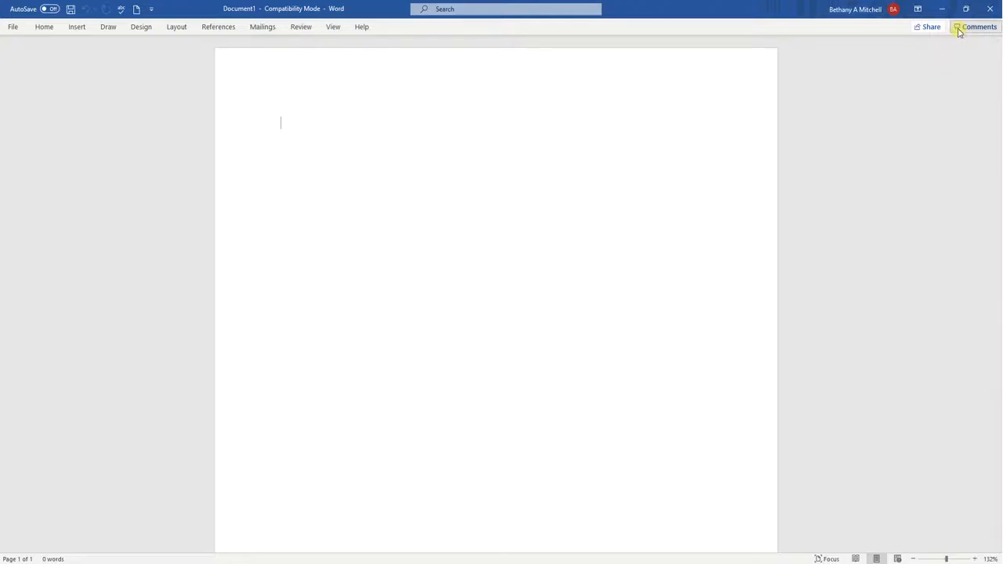
pyautogui.click(916, 11)
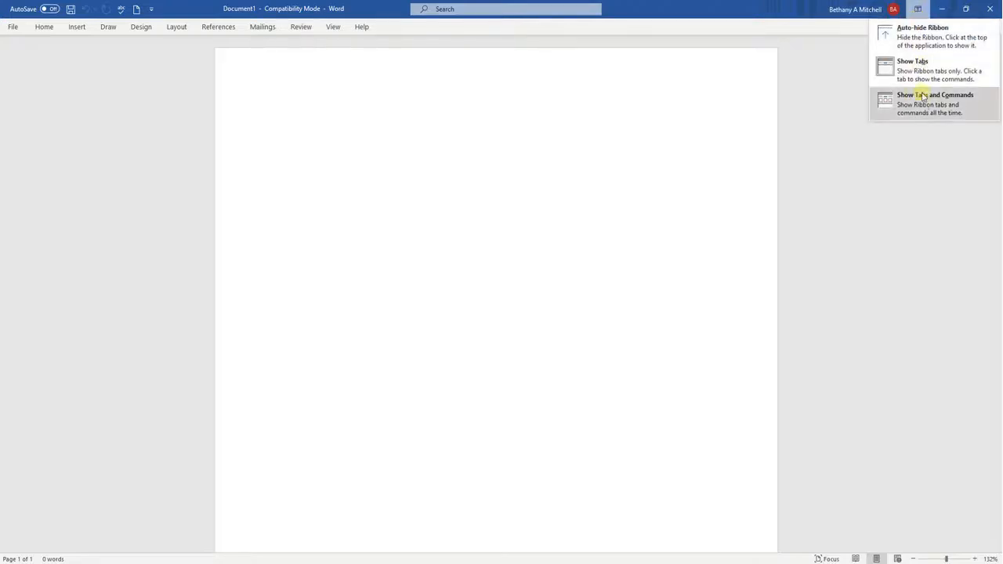
pyautogui.click(924, 116)
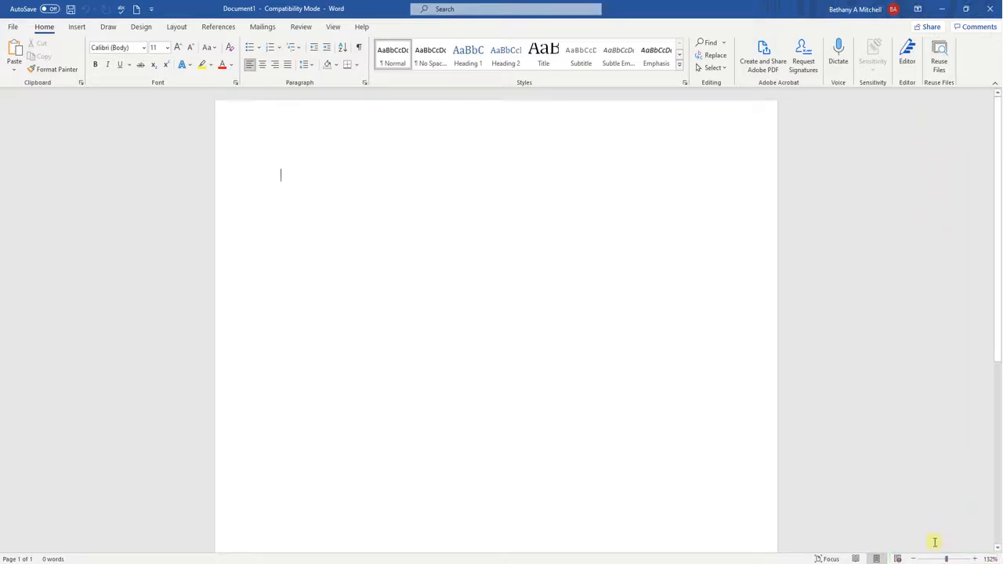
# - Zoom the page in to 170% and back out by one increment
pyautogui.moveTo(947, 559)
pyautogui.mouseDown()
pyautogui.moveTo(935, 559)
pyautogui.moveTo(948, 560)
pyautogui.mouseUp()
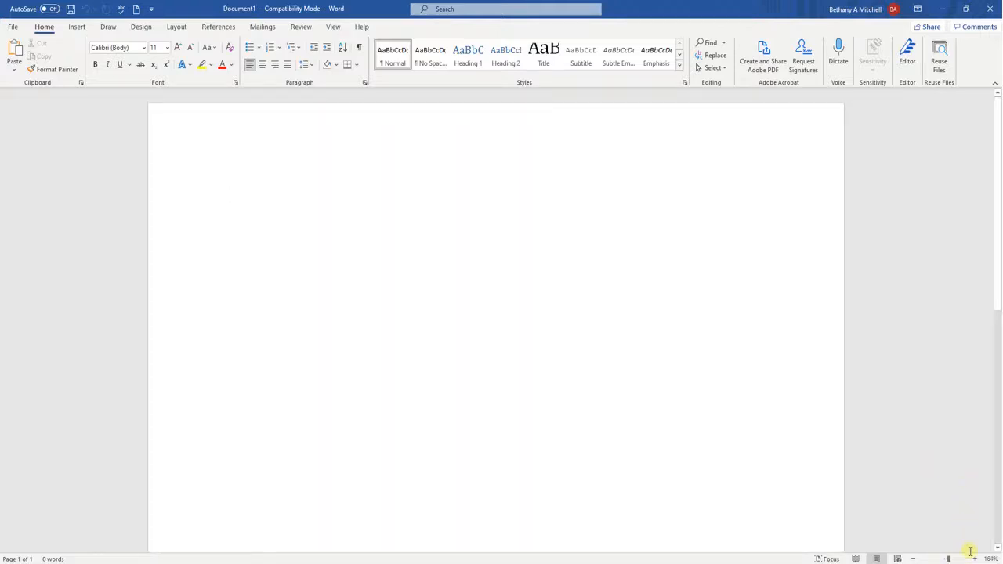
pyautogui.click(974, 559)
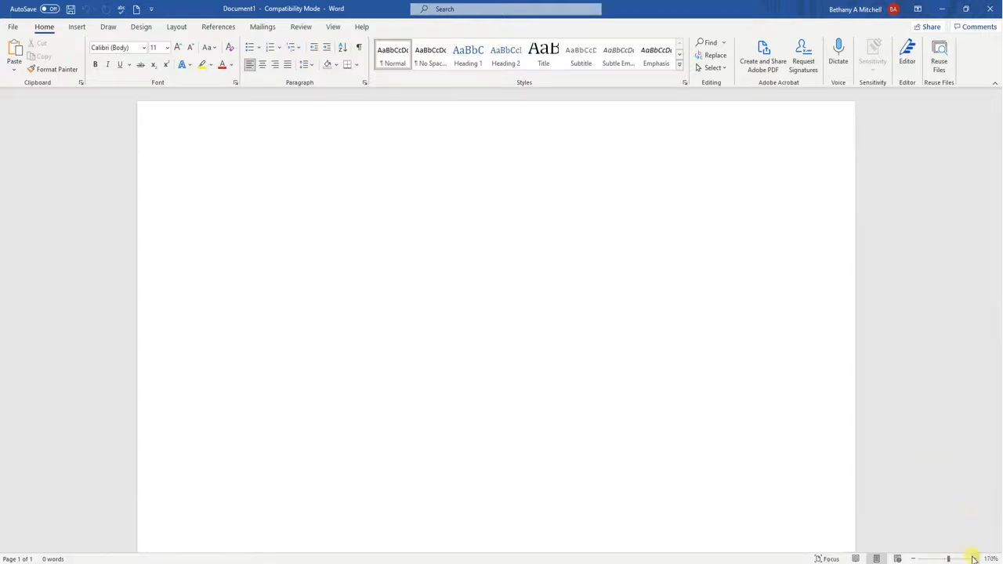
pyautogui.click(914, 559)
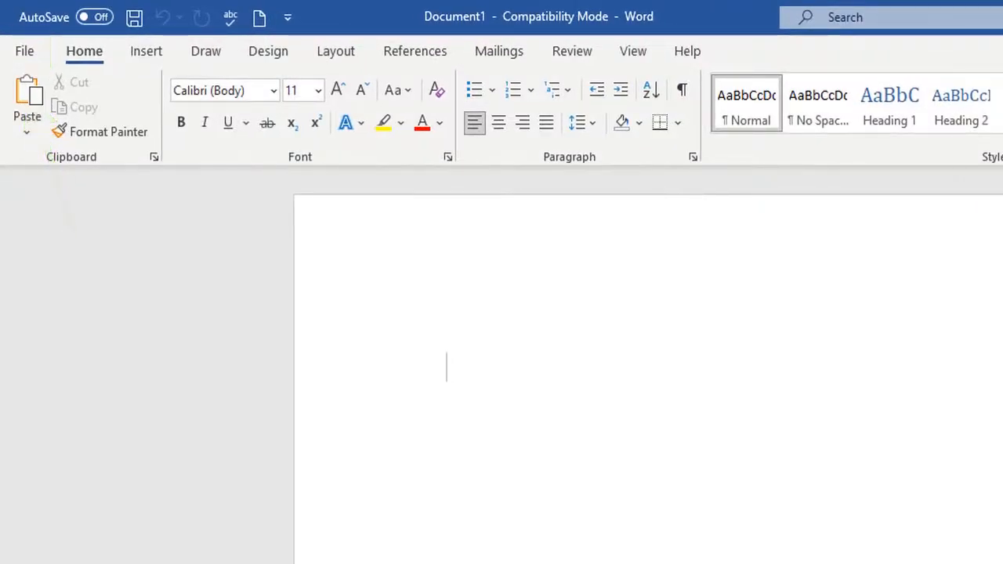
# - Start saving the new document so that a storage location can be chosen
pyautogui.click(24, 53)
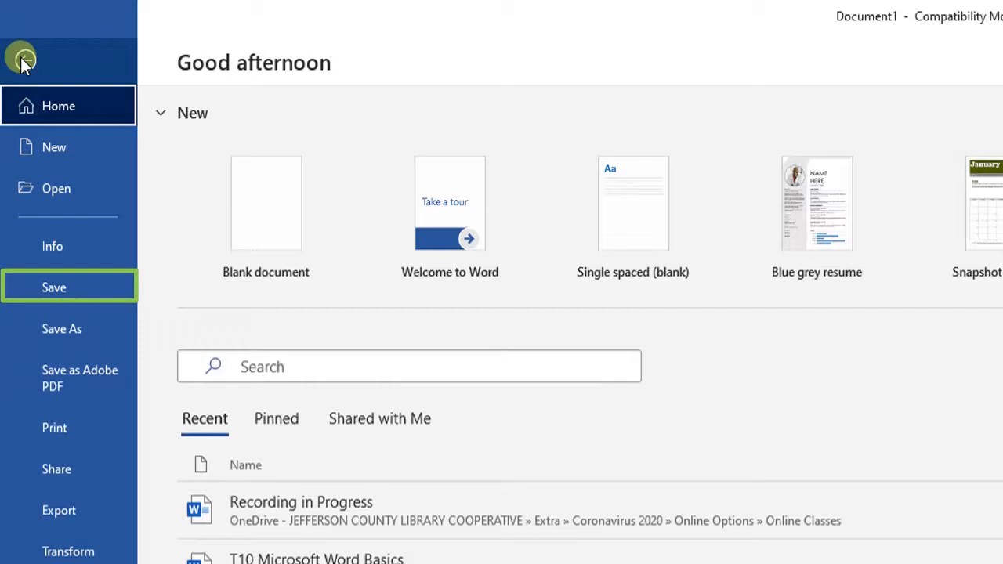
pyautogui.click(74, 296)
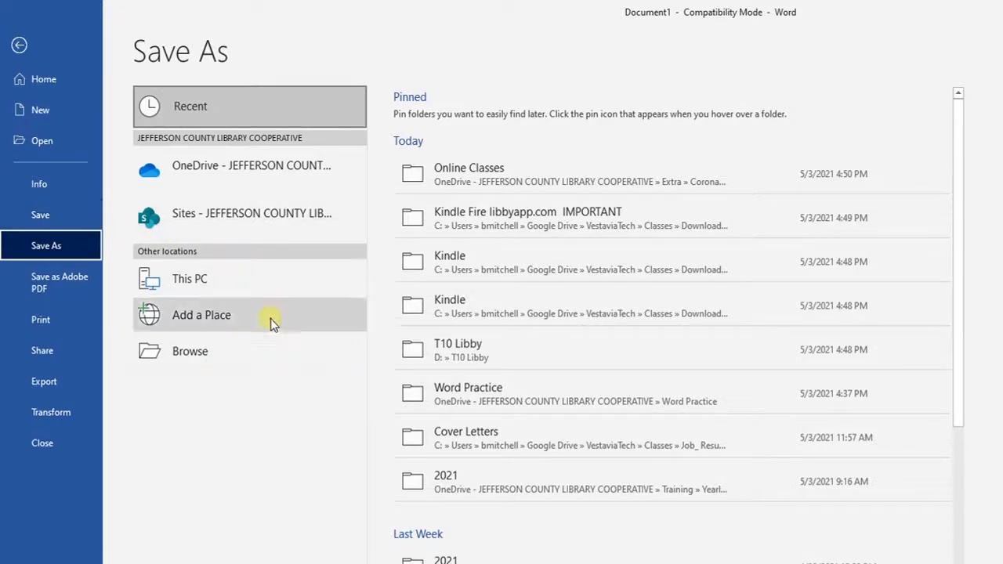
pyautogui.click(265, 361)
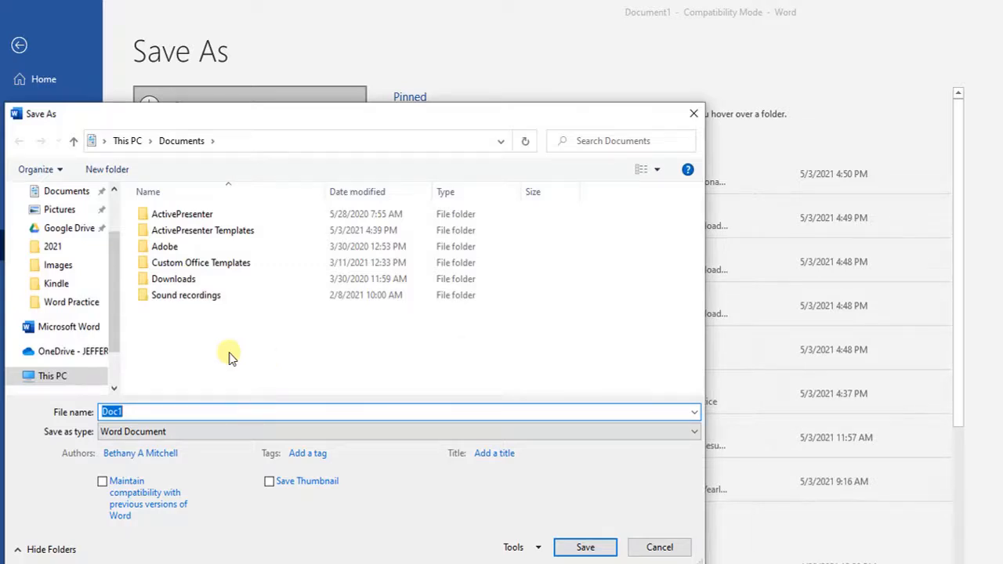
pyautogui.click(61, 196)
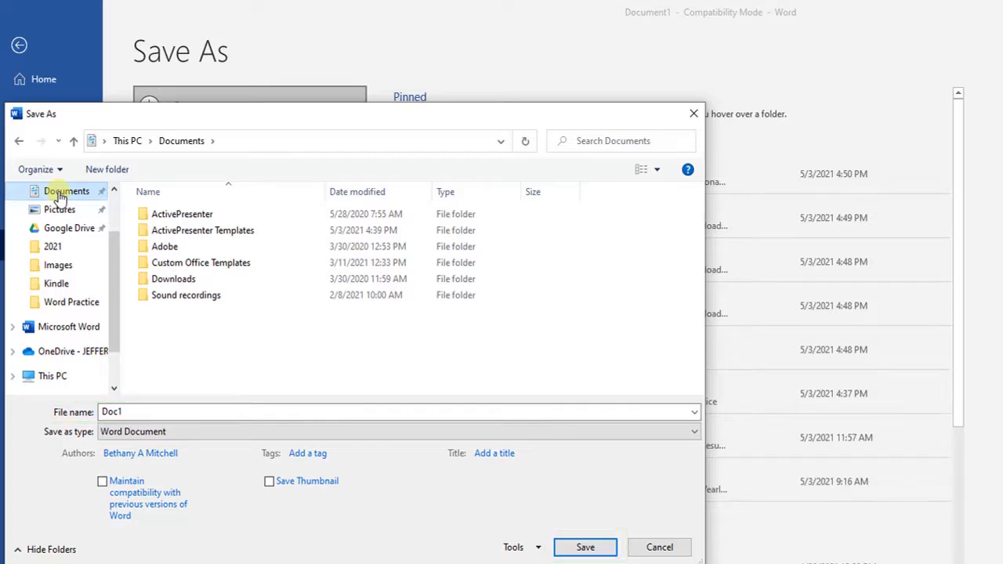
pyautogui.click(678, 553)
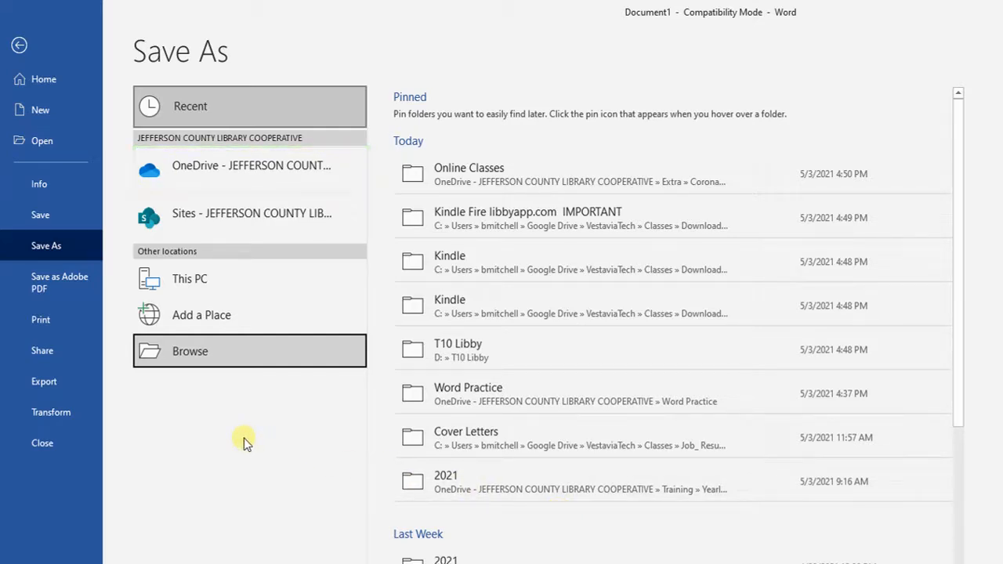
# - Save the document to the Jefferson County Library Cooperative OneDrive under the file name Replacement Request
pyautogui.click(256, 167)
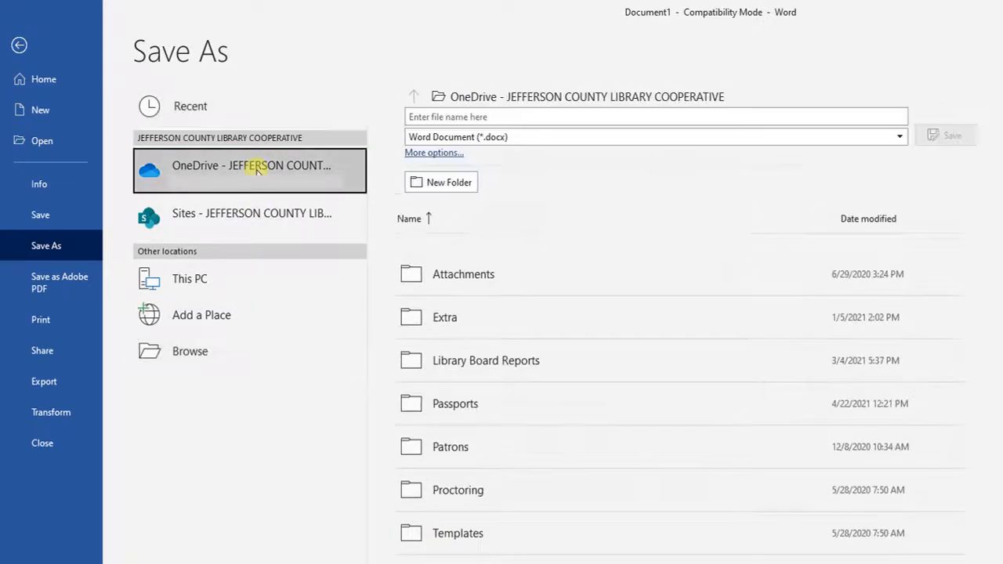
pyautogui.click(458, 116)
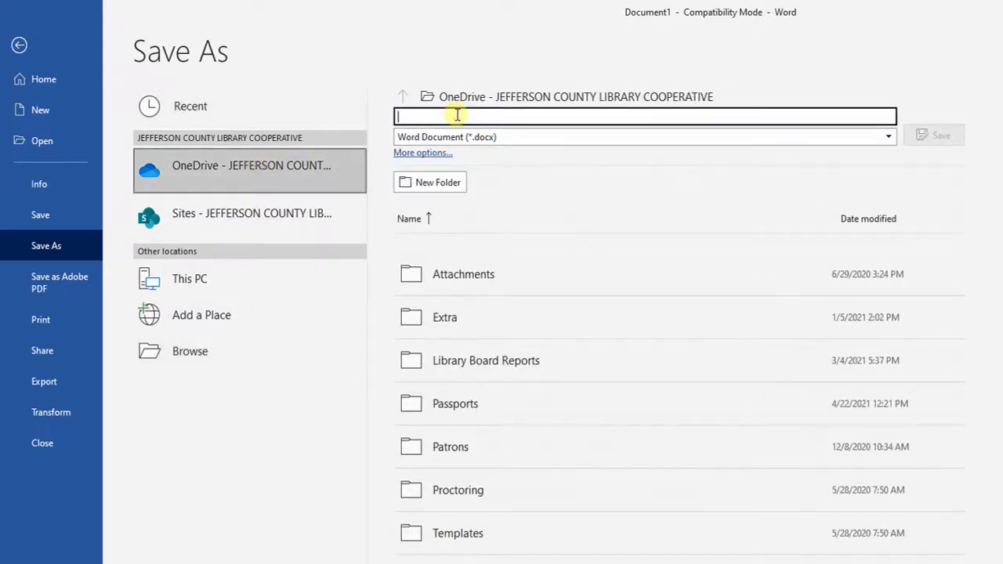
pyautogui.write('Replacement Request')
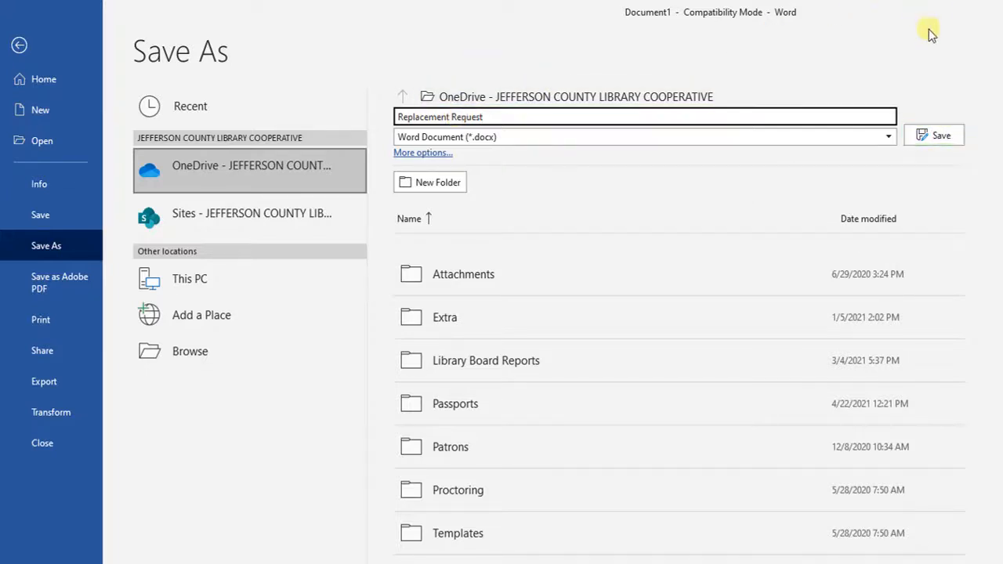
pyautogui.click(952, 141)
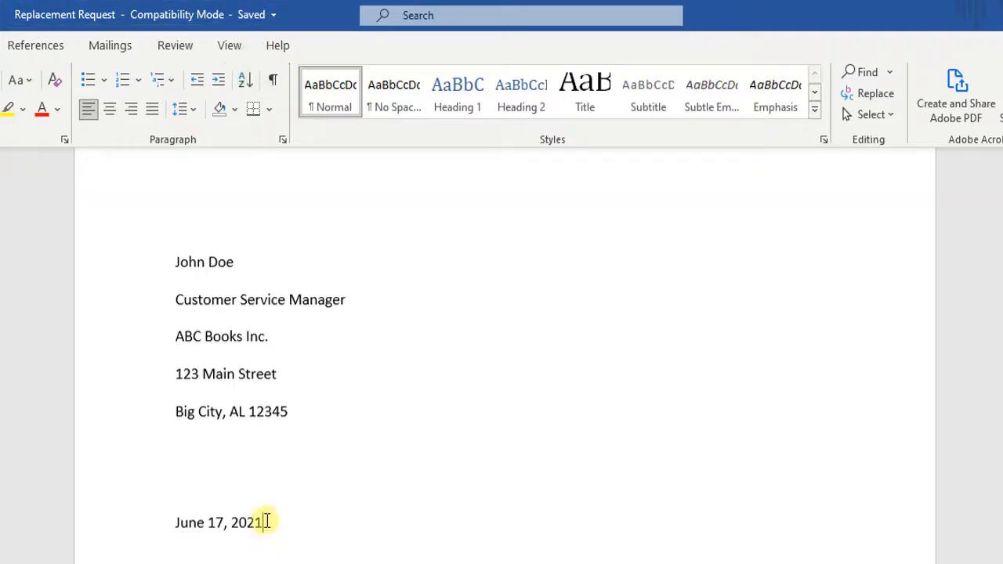
# - Save the letter and review its file name, storage location and available save commands
pyautogui.hotkey('ctrl', 's')
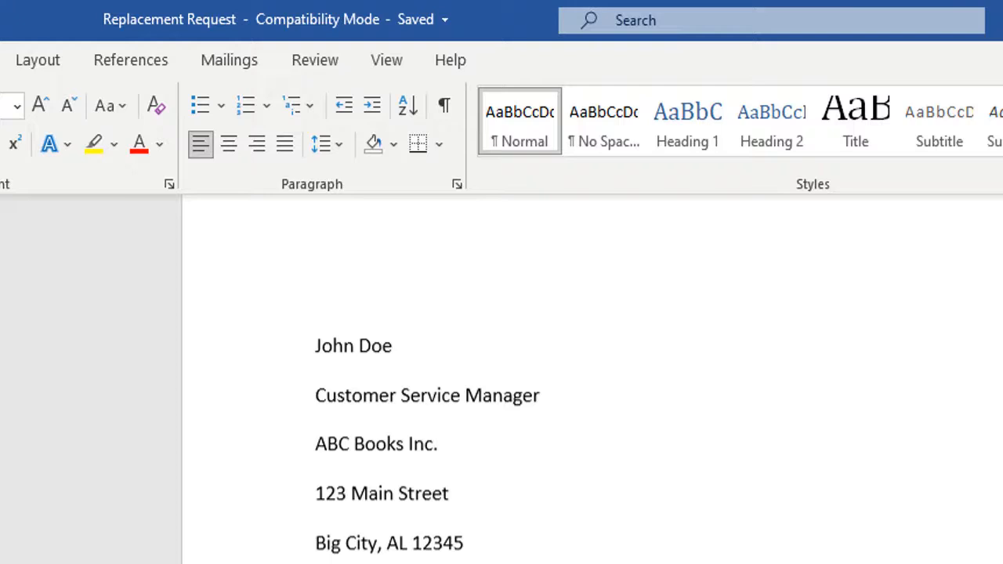
pyautogui.click(310, 30)
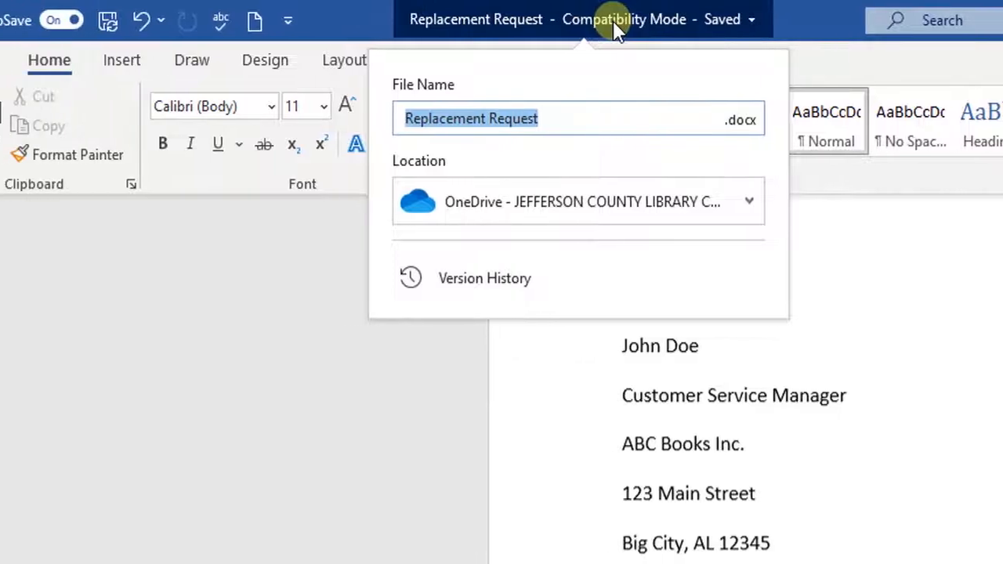
pyautogui.click(289, 338)
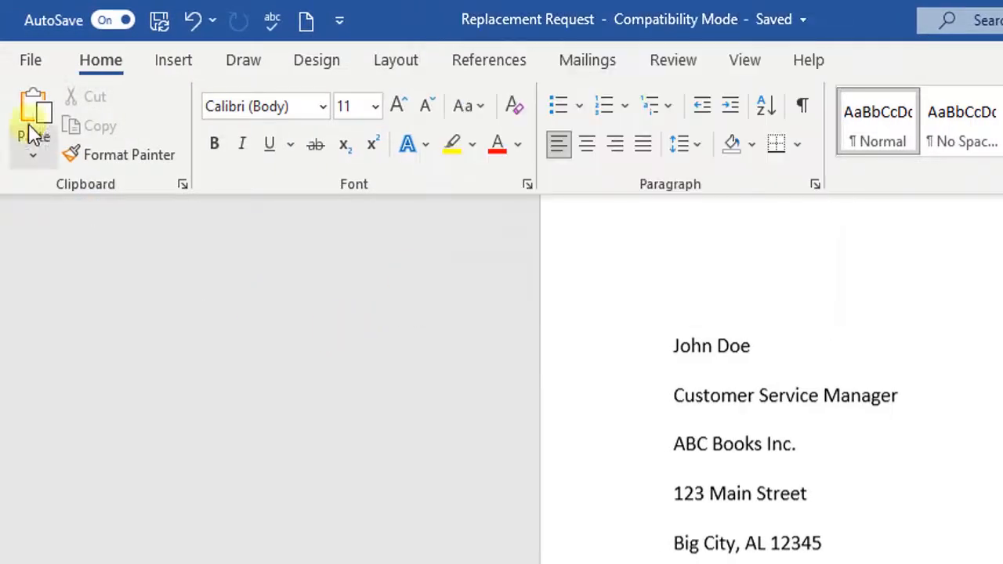
pyautogui.click(28, 65)
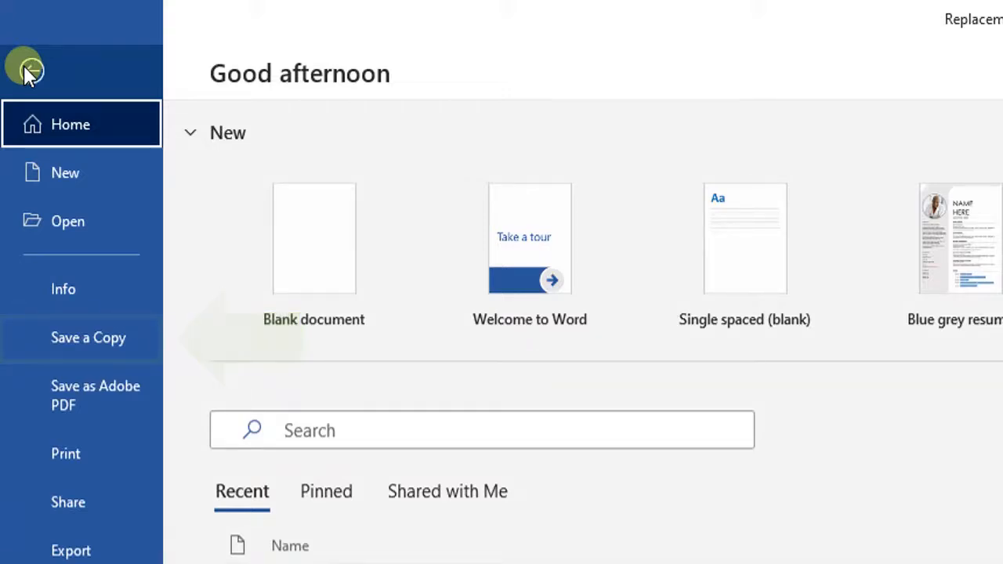
pyautogui.click(31, 71)
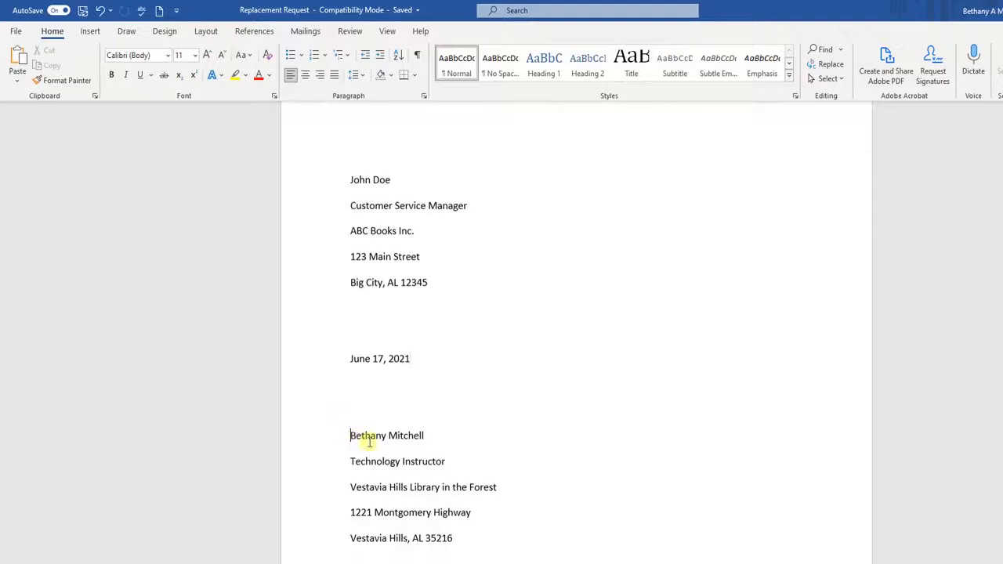
# - Move the sender's address block to the top of the letter and the recipient's address block below the date
pyautogui.moveTo(369, 442); pyautogui.dragTo(477, 532)
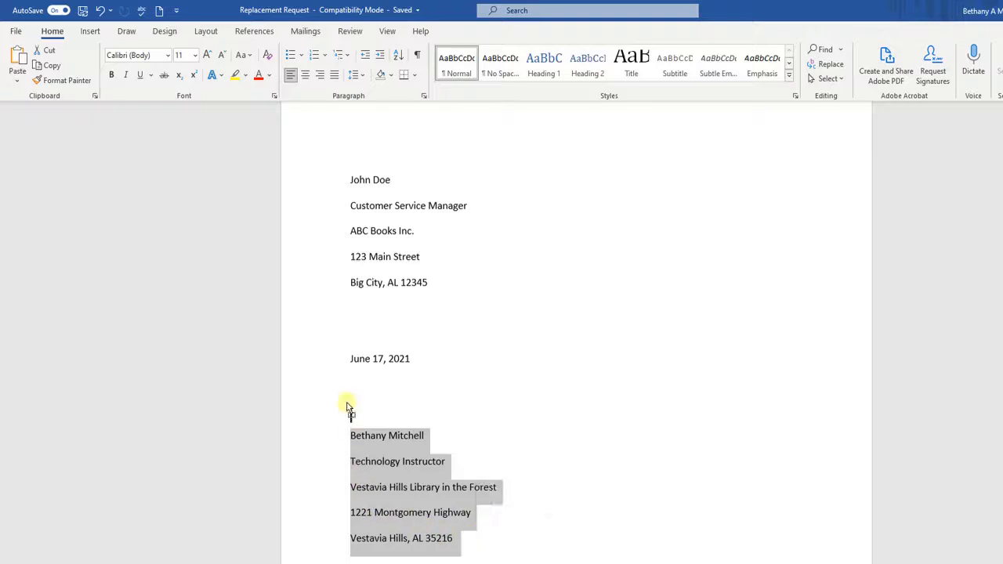
pyautogui.moveTo(348, 407); pyautogui.dragTo(324, 179)
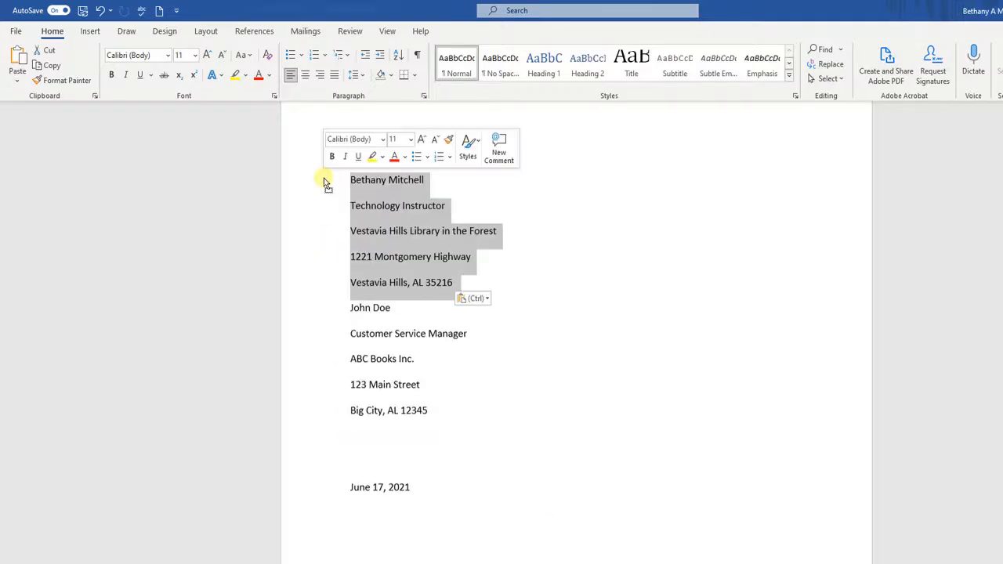
pyautogui.moveTo(352, 310); pyautogui.dragTo(442, 407)
pyautogui.moveTo(374, 366); pyautogui.dragTo(368, 540)
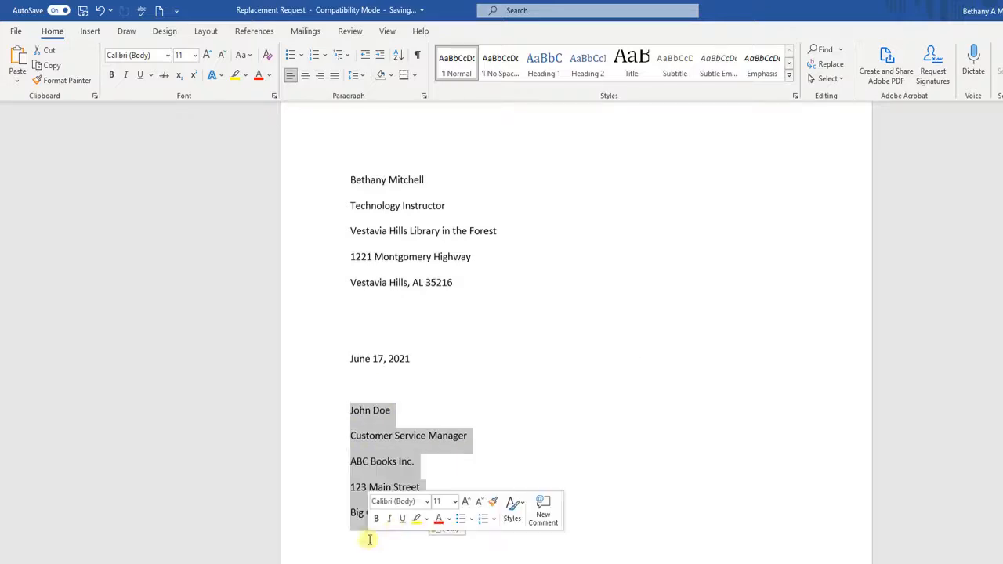
pyautogui.click(458, 464)
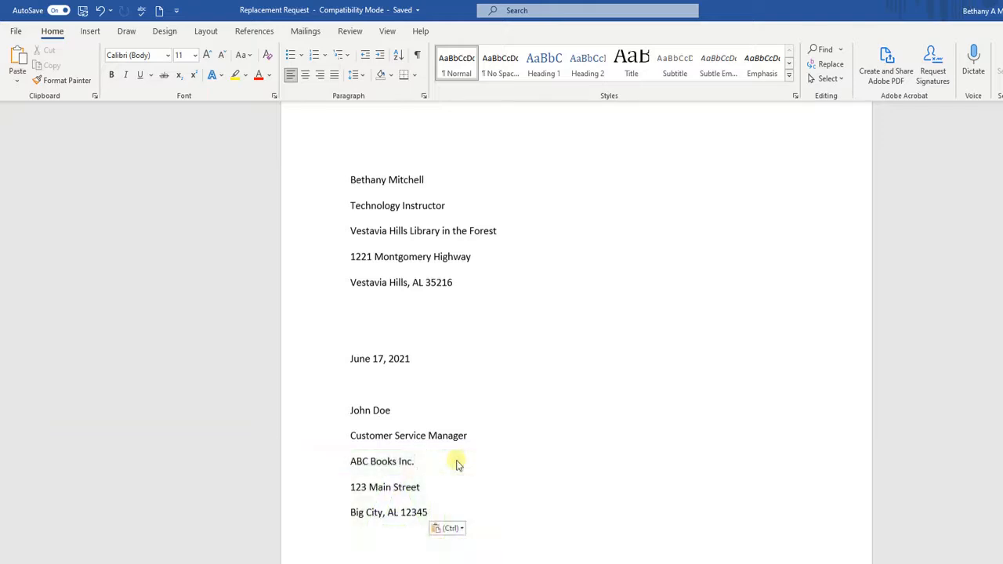
# - Set the font of the entire letter to Times New Roman
pyautogui.hotkey('ctrl', 'a')
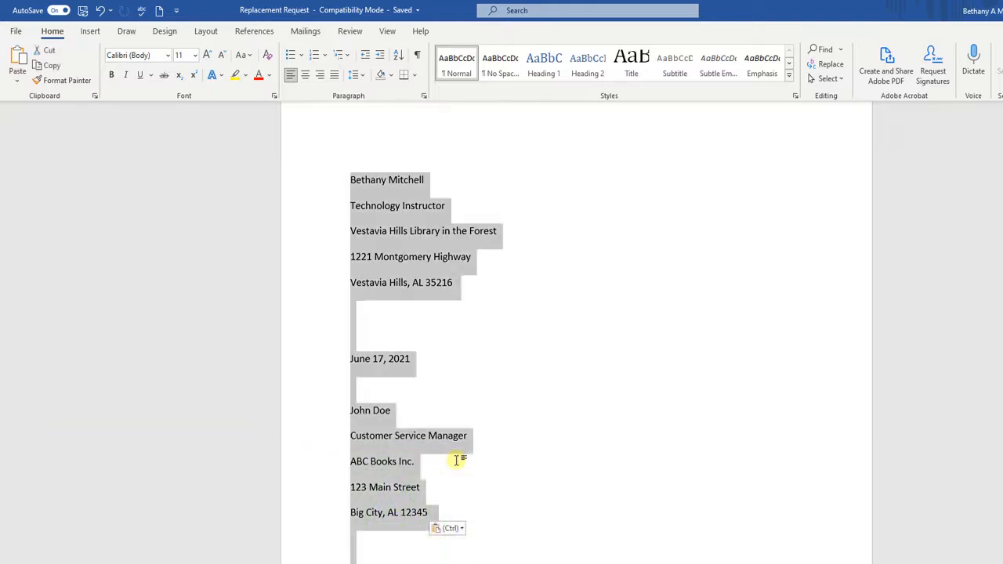
pyautogui.scroll(-10, 457, 461)
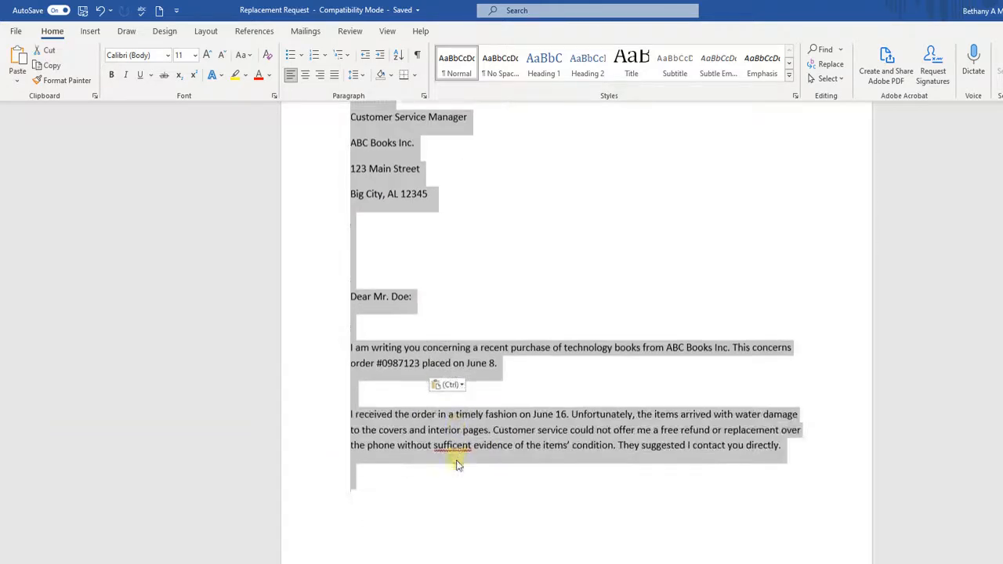
pyautogui.scroll(-5, 457, 464)
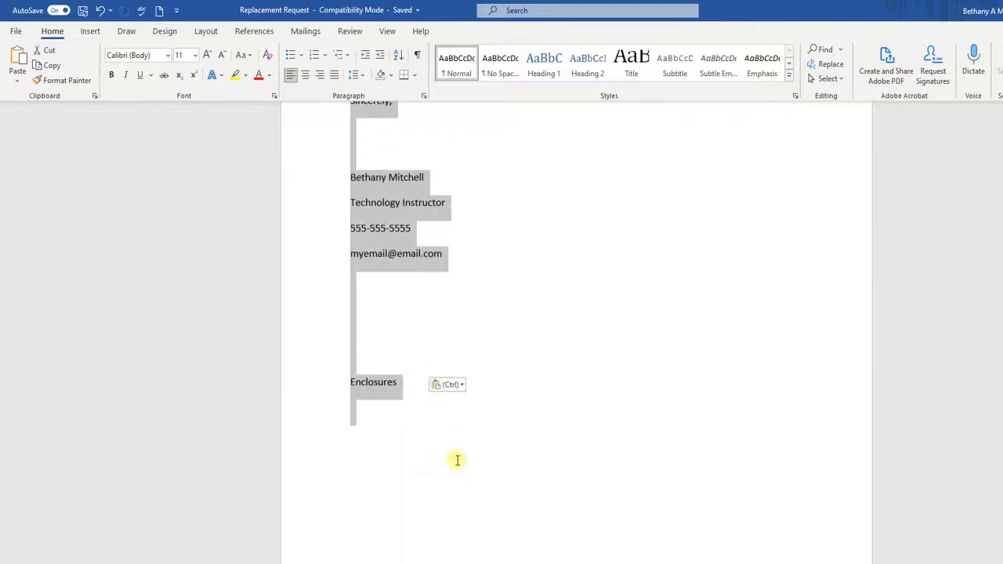
pyautogui.scroll(12, 454, 460)
pyautogui.scroll(6, 457, 461)
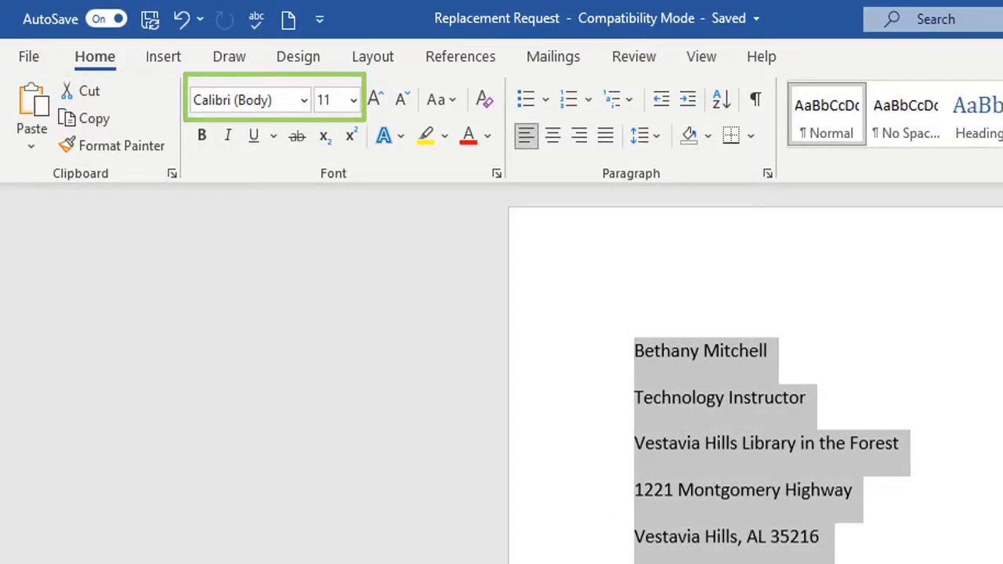
pyautogui.click(305, 102)
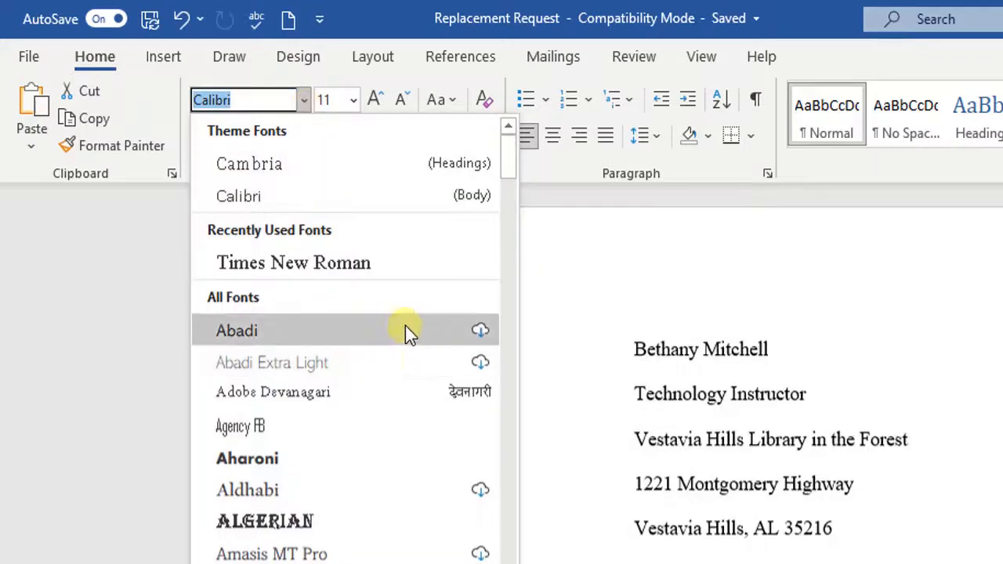
pyautogui.click(375, 263)
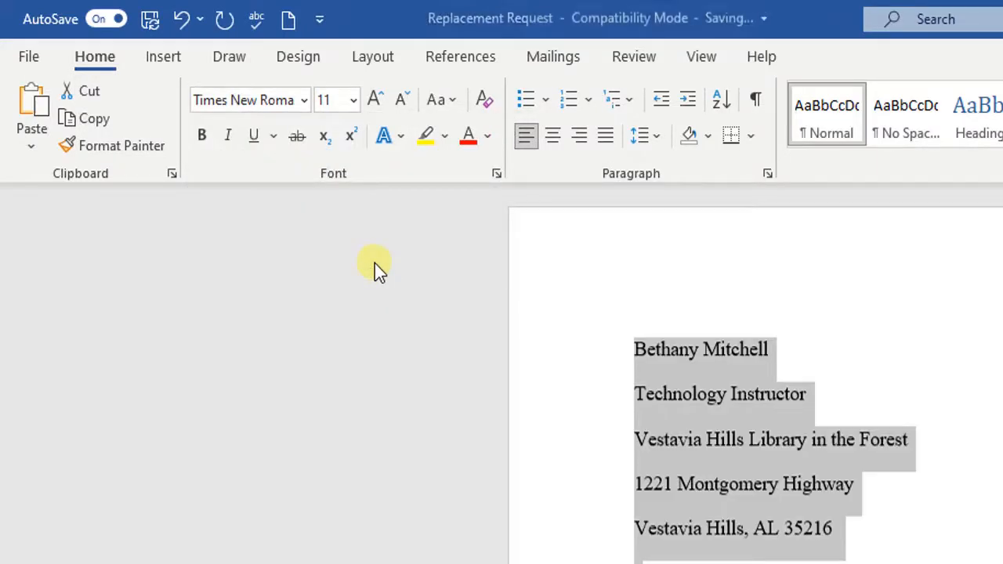
# - Set the font size of the entire letter to 12
pyautogui.click(354, 101)
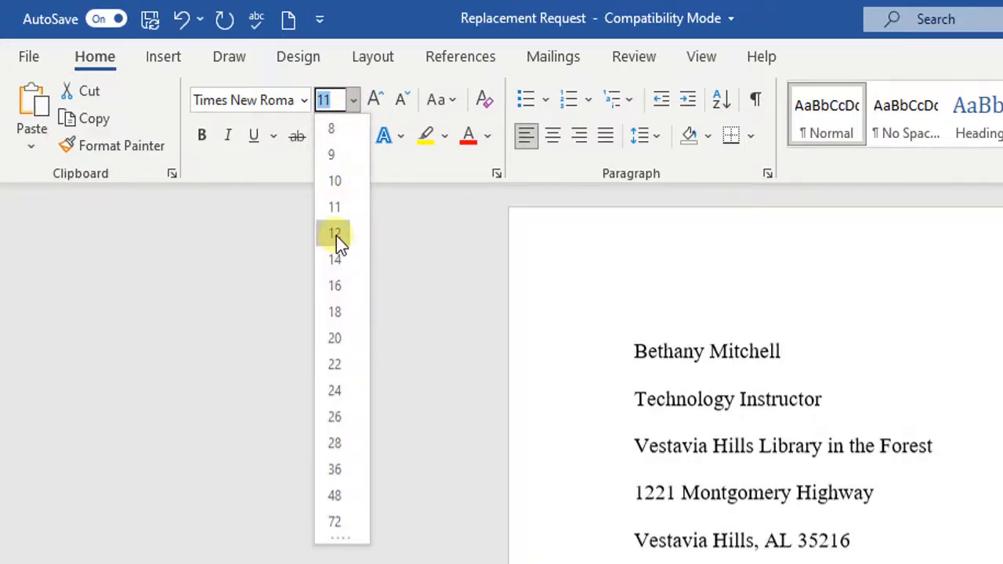
pyautogui.click(337, 236)
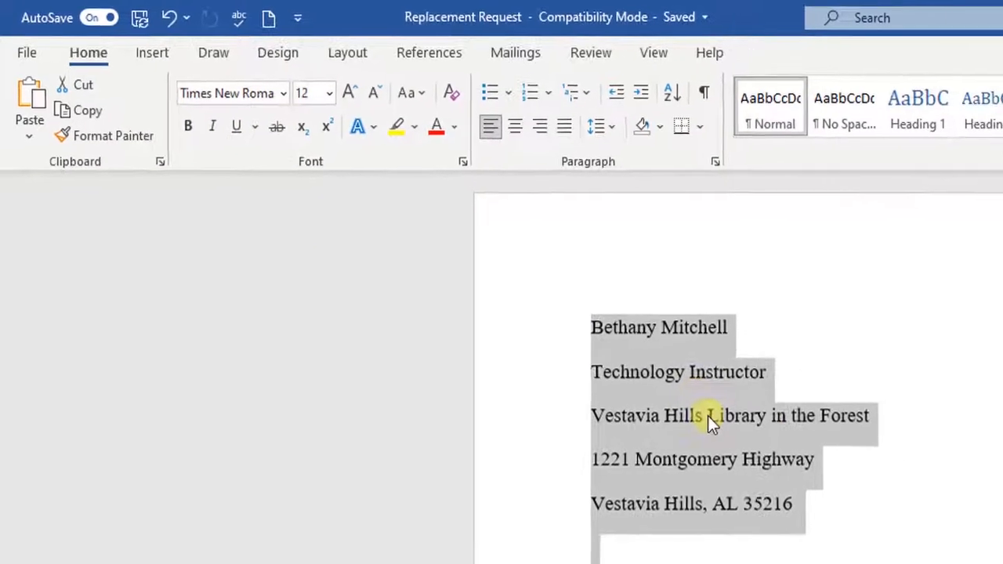
pyautogui.click(707, 415)
# - Make the order number, including its # sign, bold in the letter's first body paragraph
pyautogui.scroll(-9, 708, 415)
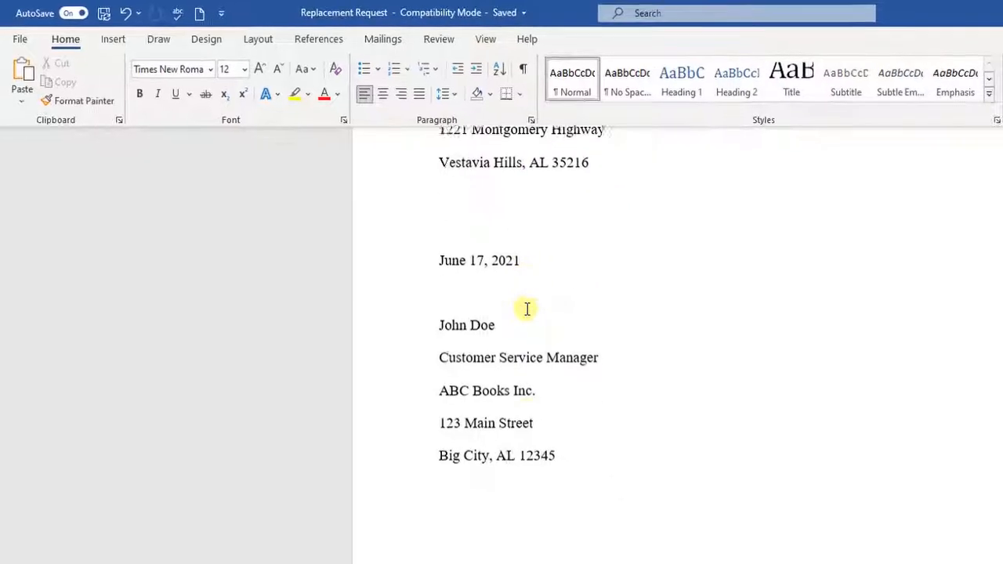
pyautogui.scroll(-1, 518, 304)
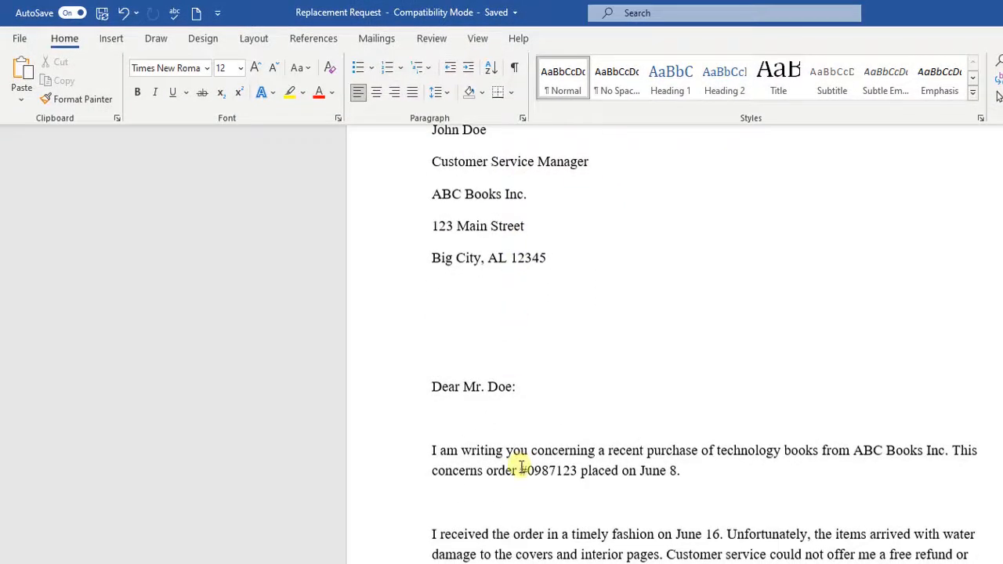
pyautogui.moveTo(521, 470); pyautogui.dragTo(578, 472)
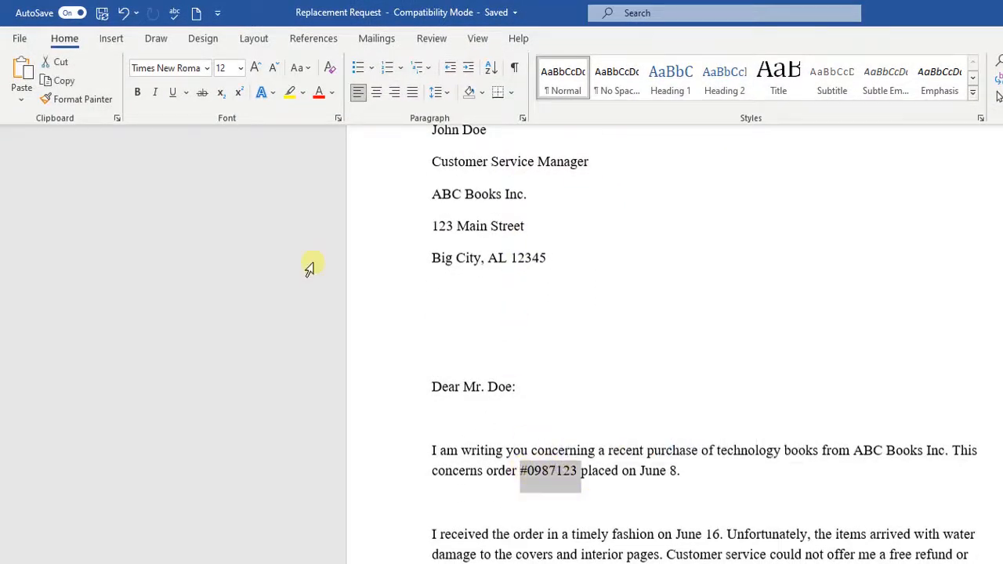
pyautogui.click(137, 95)
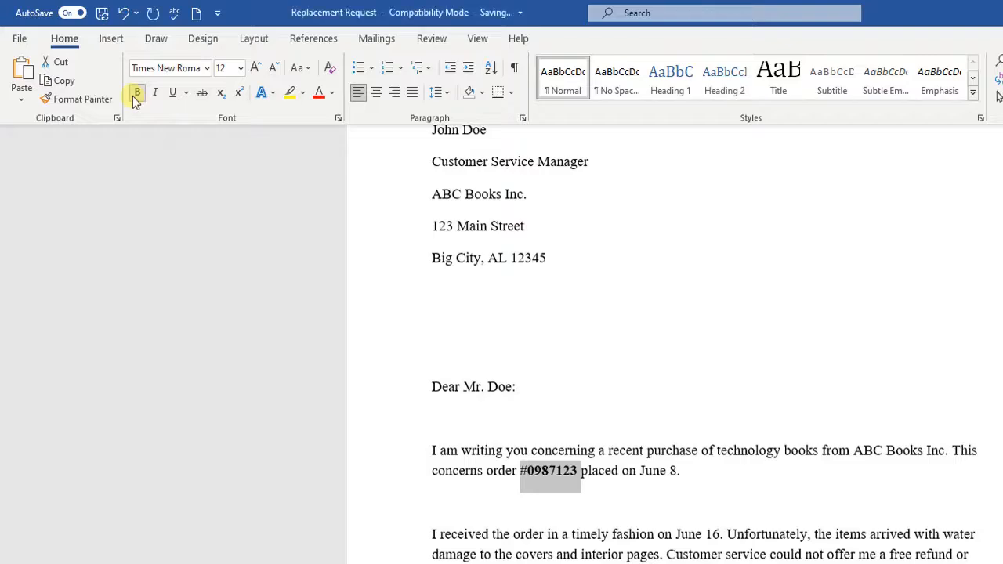
pyautogui.click(641, 410)
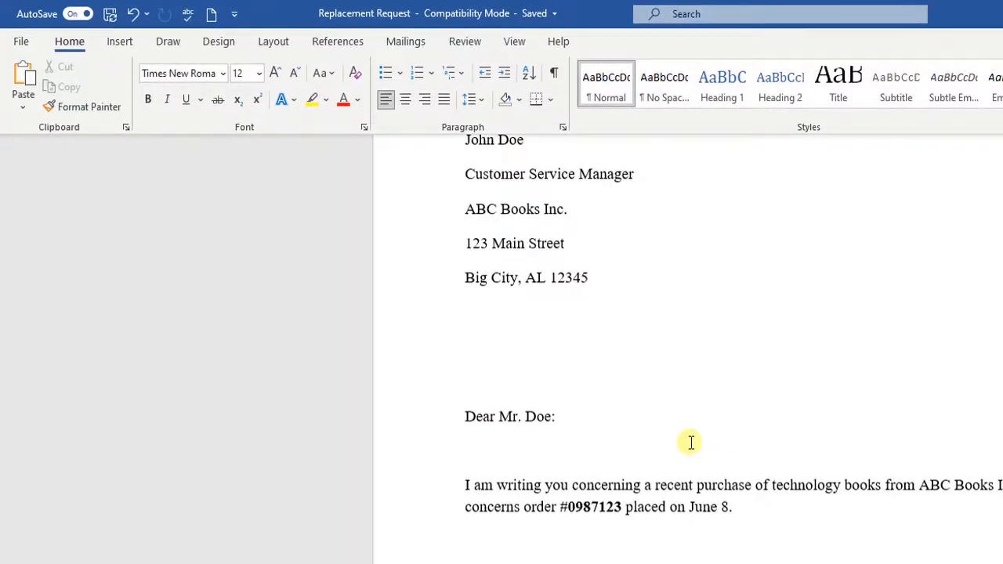
# - Set the line spacing of the whole letter to 1.0 and check the result through the pages
pyautogui.hotkey('ctrl', 'a')
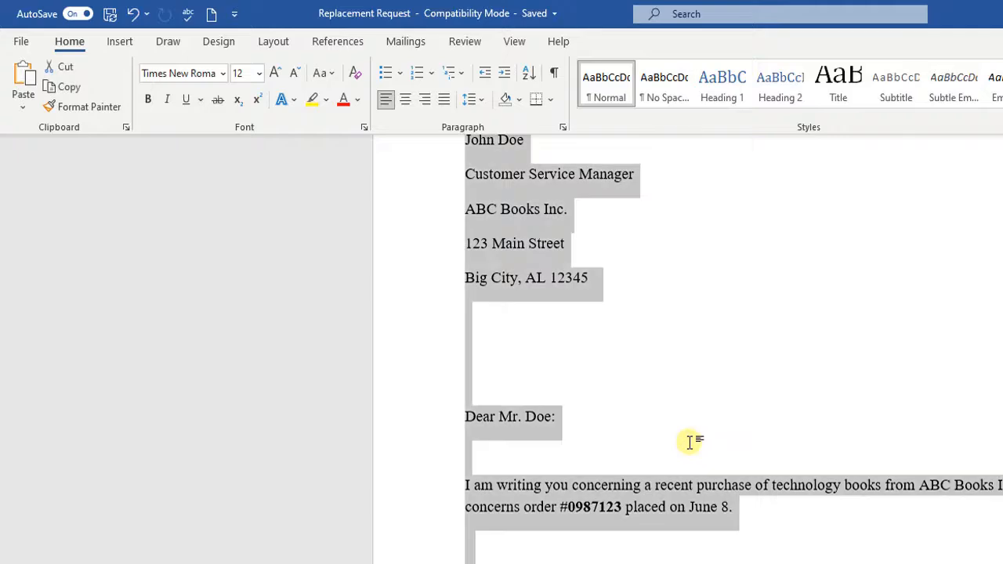
pyautogui.scroll(-9, 690, 443)
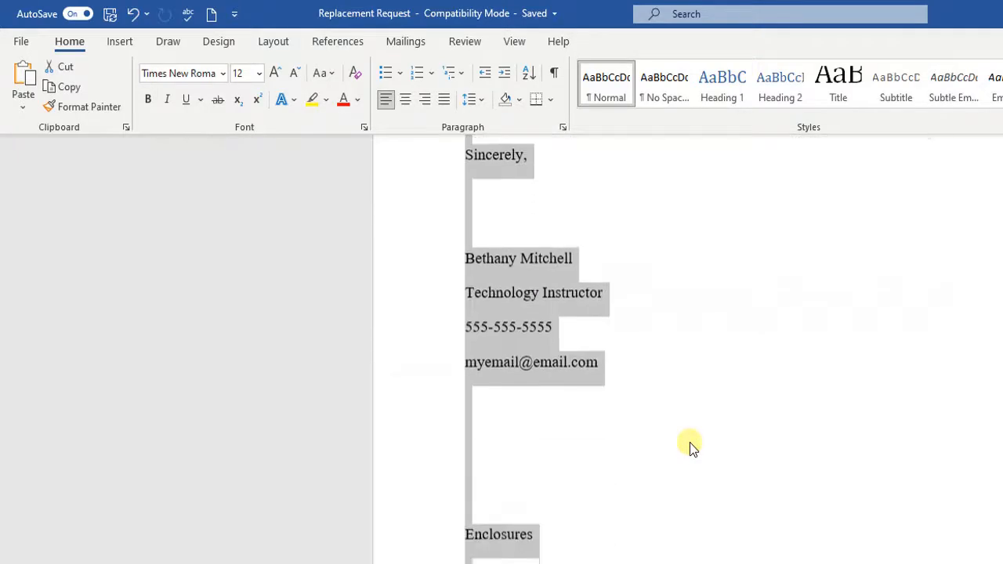
pyautogui.scroll(8, 690, 445)
pyautogui.scroll(8, 690, 443)
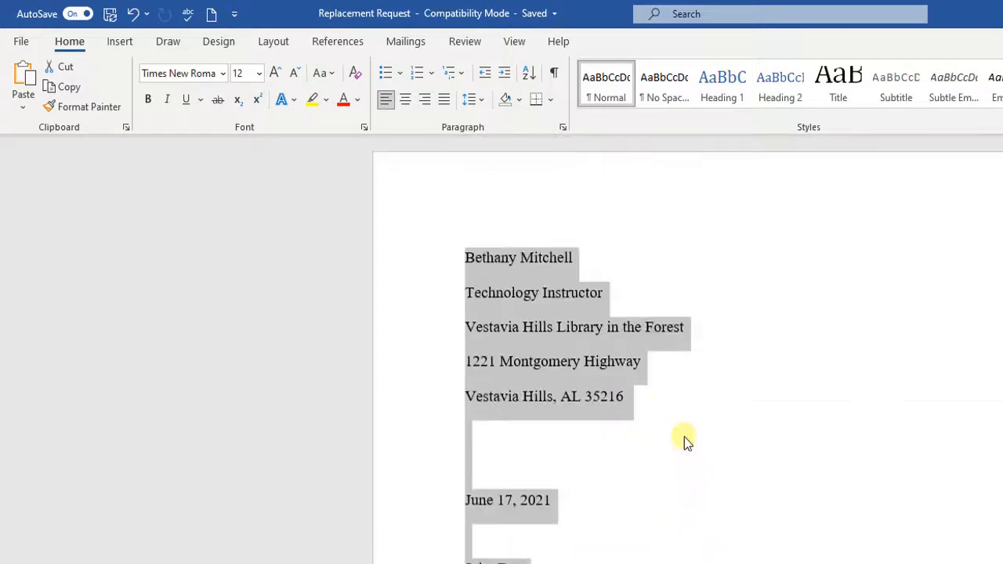
pyautogui.click(484, 100)
pyautogui.click(488, 122)
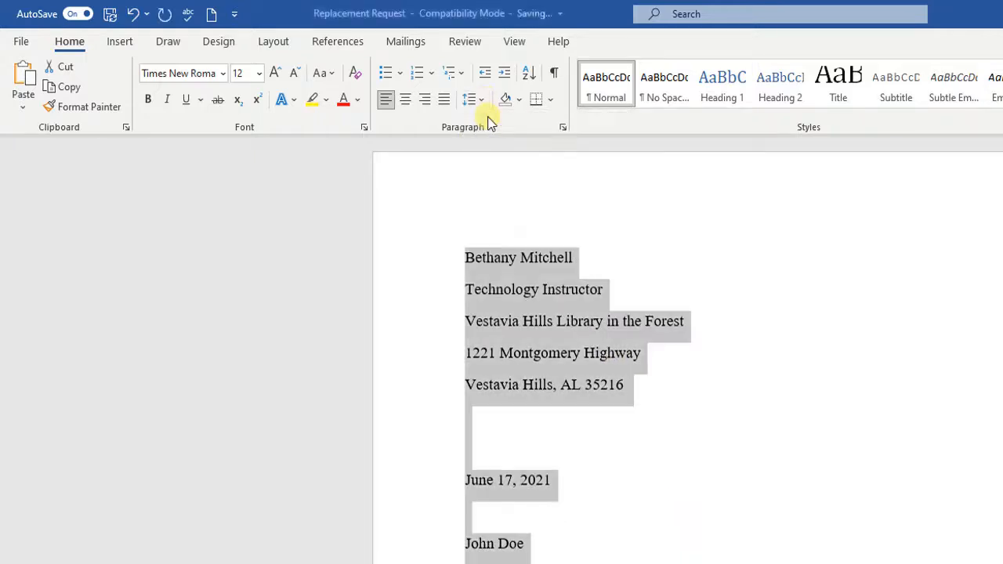
pyautogui.scroll(-6, 752, 512)
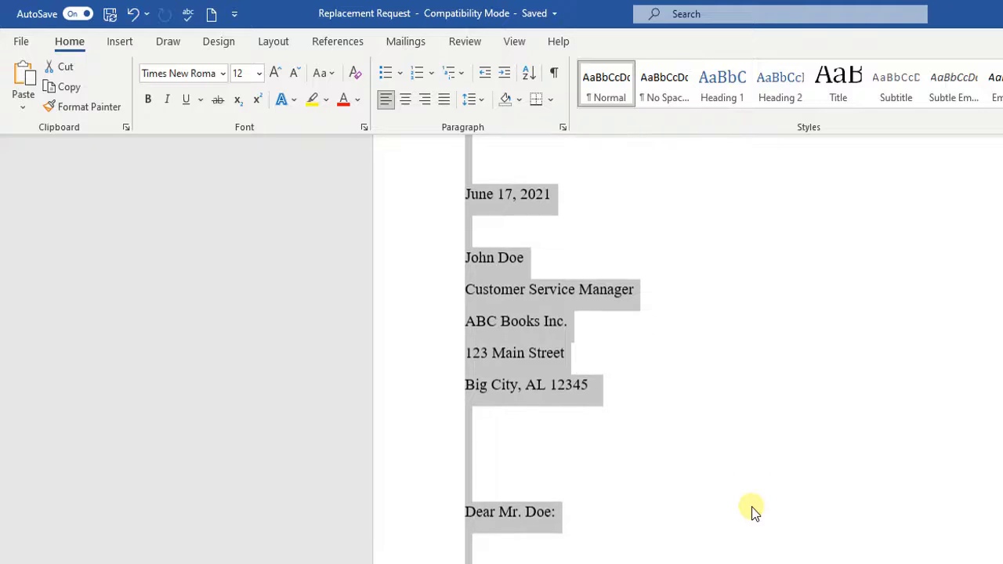
pyautogui.scroll(-1, 752, 513)
pyautogui.scroll(7, 751, 507)
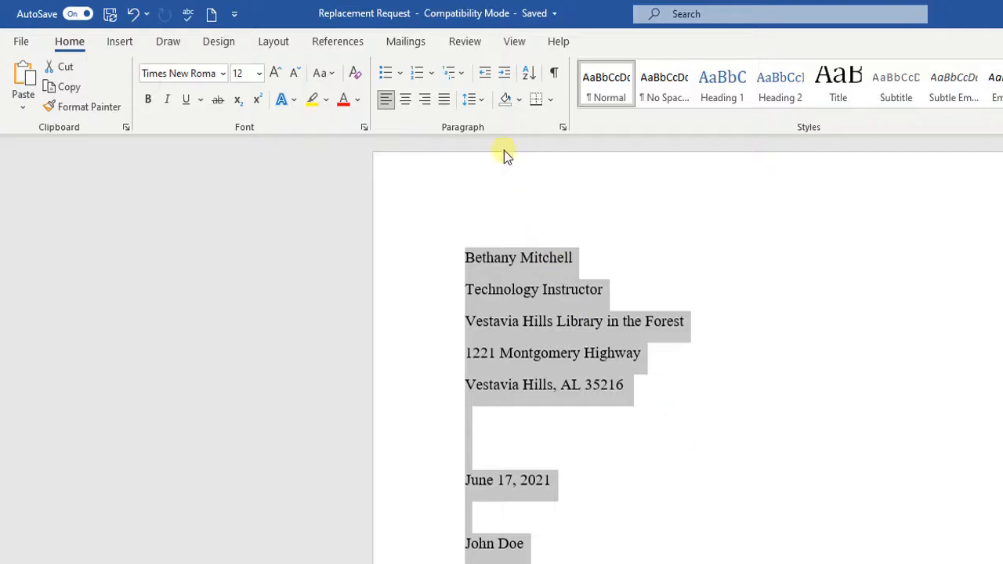
# - Remove the space after paragraphs throughout the letter and look over the tightened layout
pyautogui.click(476, 100)
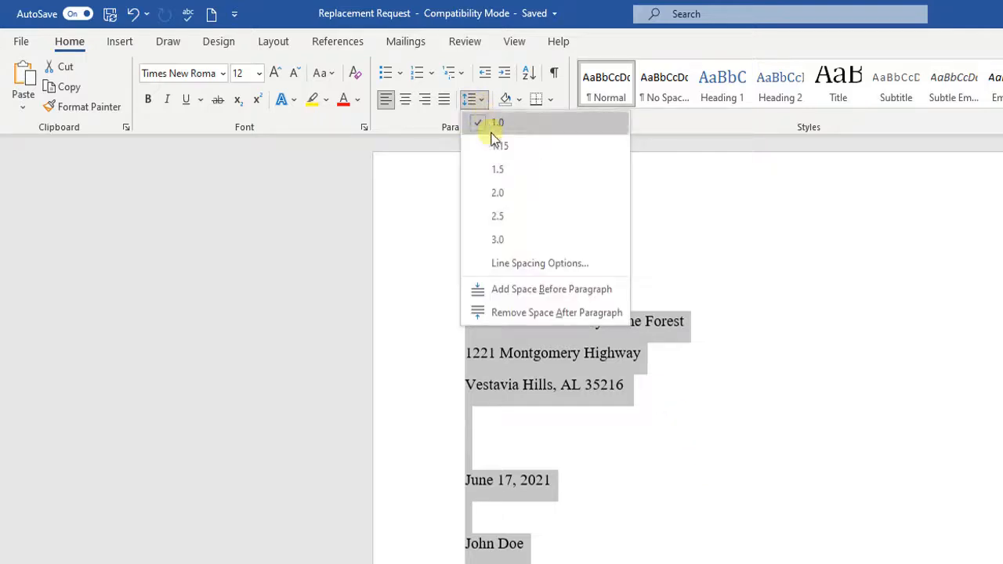
pyautogui.click(576, 312)
pyautogui.click(603, 365)
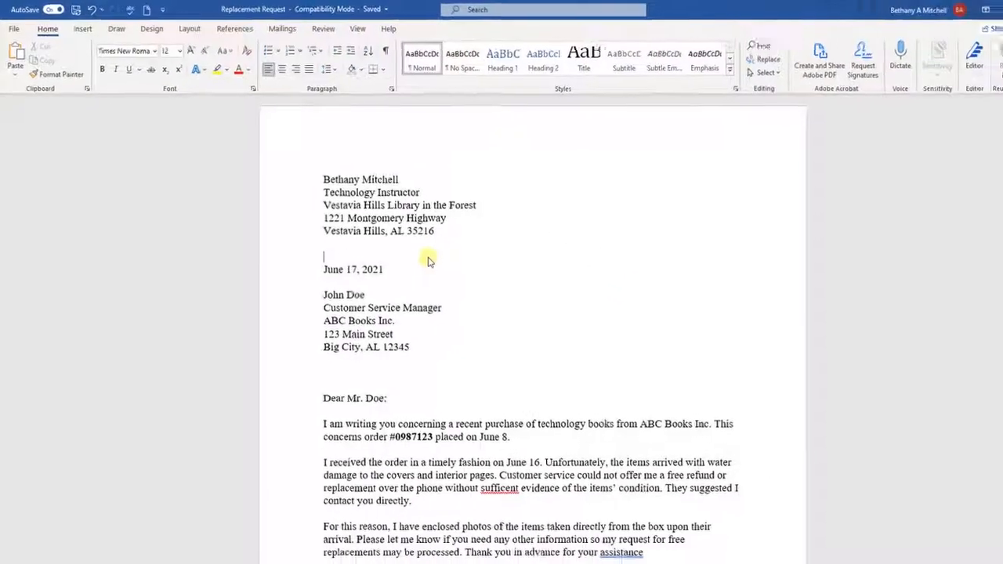
pyautogui.scroll(-3, 427, 257)
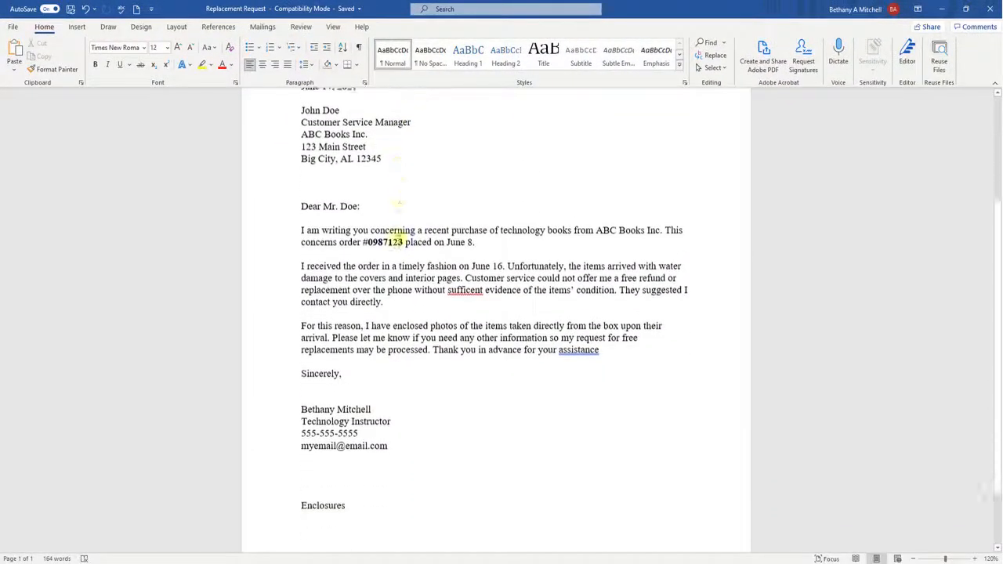
pyautogui.scroll(-2, 397, 237)
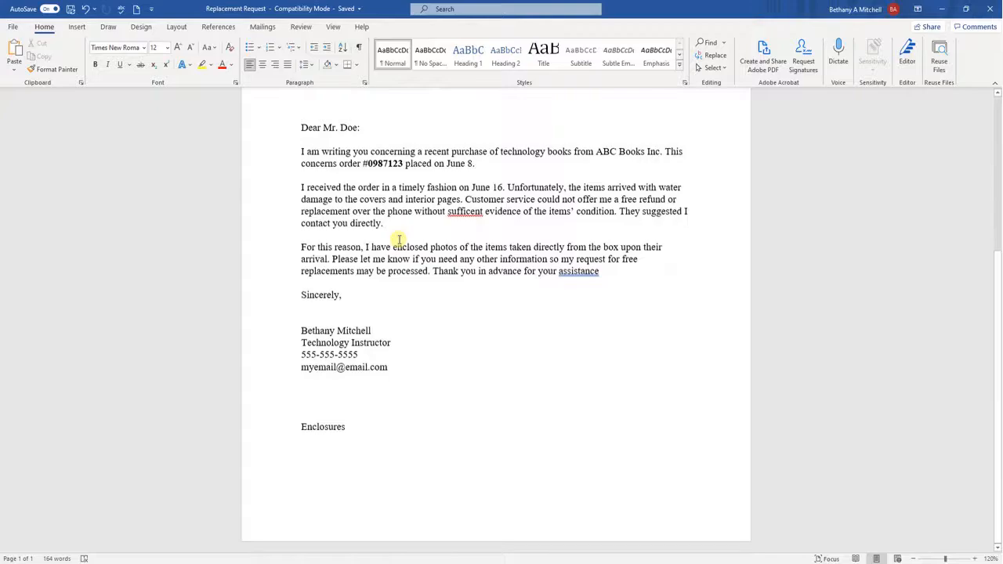
# - Add "Items include:" after "placed on June 8." in the first body paragraph and start a new line below it
pyautogui.scroll(6, 399, 240)
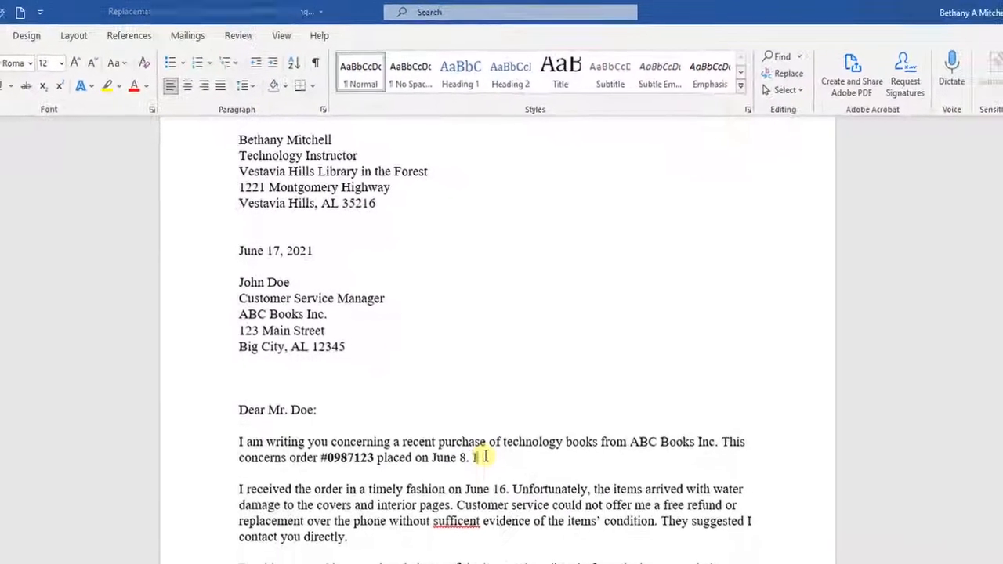
pyautogui.write('tems include:')
pyautogui.press('Return')
# - Create a bulleted list of Office 365 for Students, Business Excel Basics and Word for Seniors, with a blank line above it
pyautogui.click(174, 66)
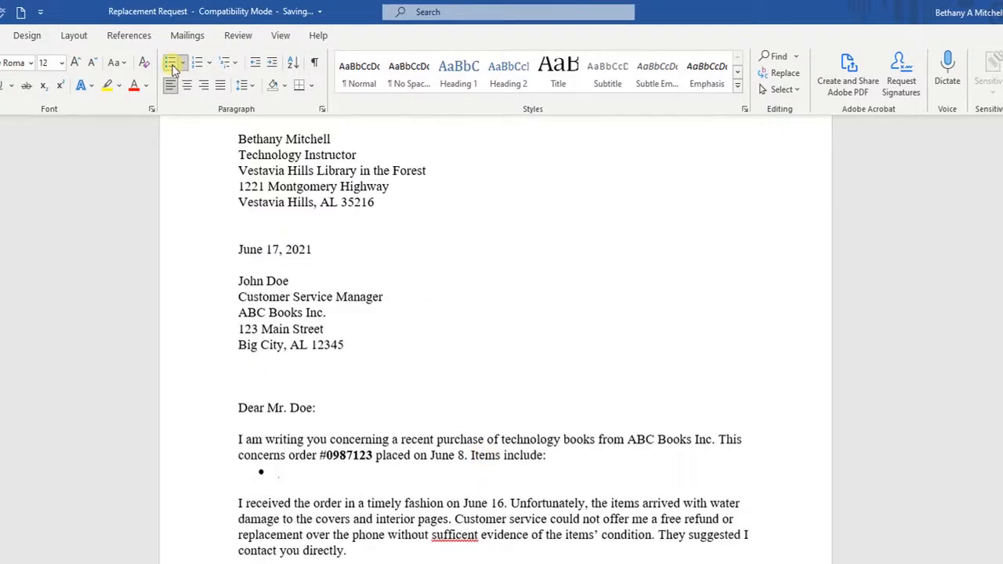
pyautogui.write('Office 365 for Students')
pyautogui.press('Return')
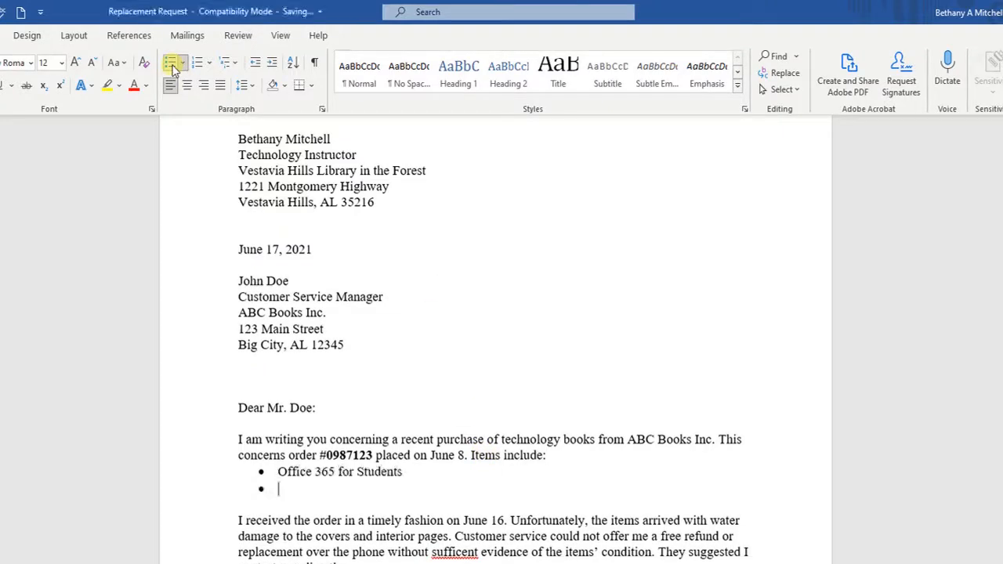
pyautogui.write('Business Excel Basics')
pyautogui.press('Return')
pyautogui.write('Word for S')
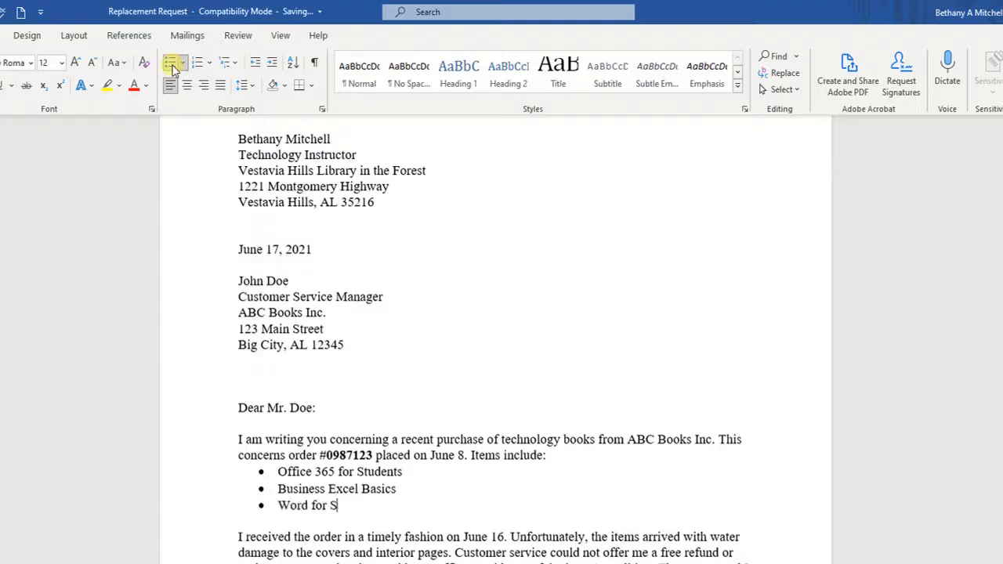
pyautogui.click(547, 457)
pyautogui.press('Return')
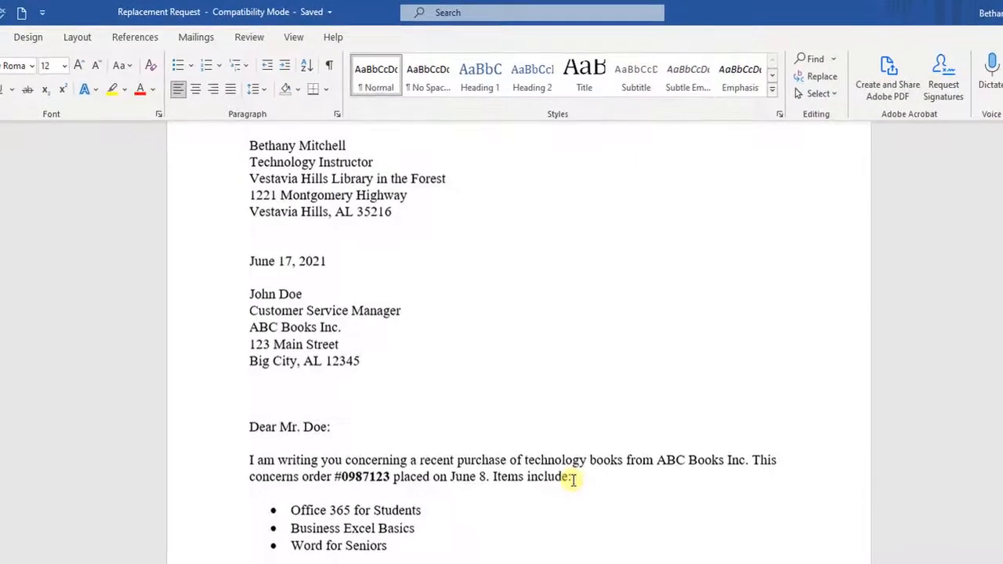
# - Try centering the three bulleted book titles, and undo the alignment change
pyautogui.moveTo(290, 507); pyautogui.dragTo(384, 544)
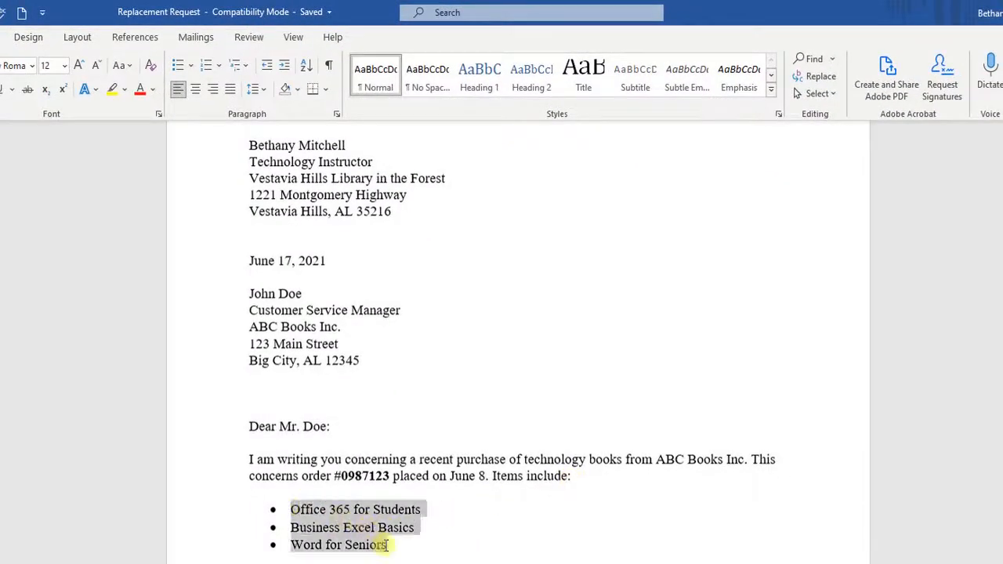
pyautogui.click(195, 93)
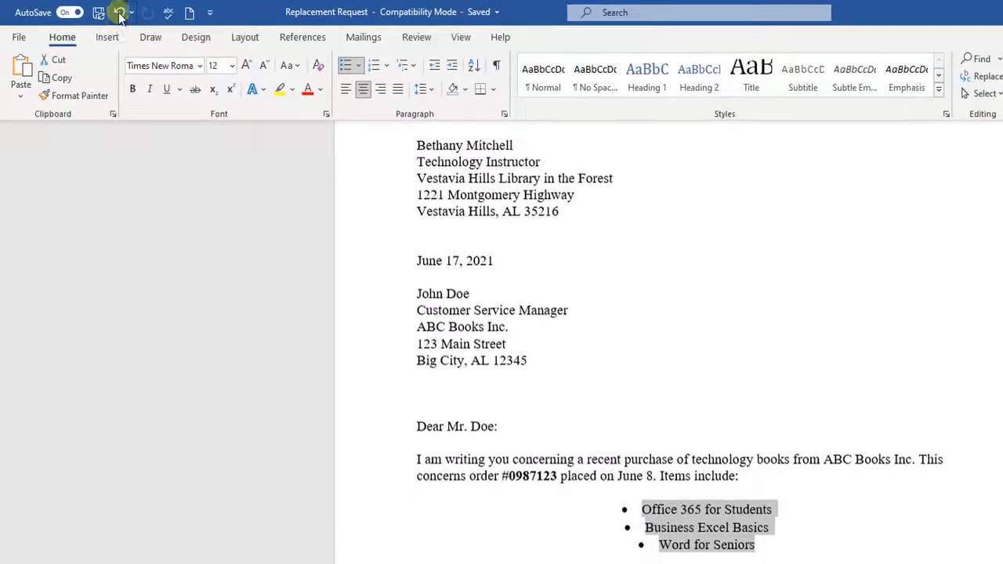
pyautogui.click(119, 14)
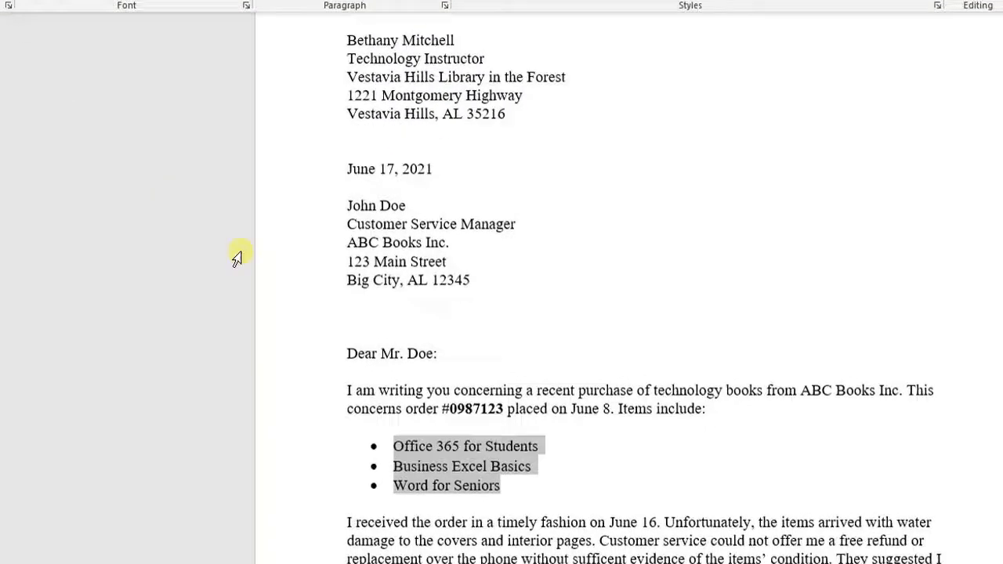
pyautogui.click(584, 489)
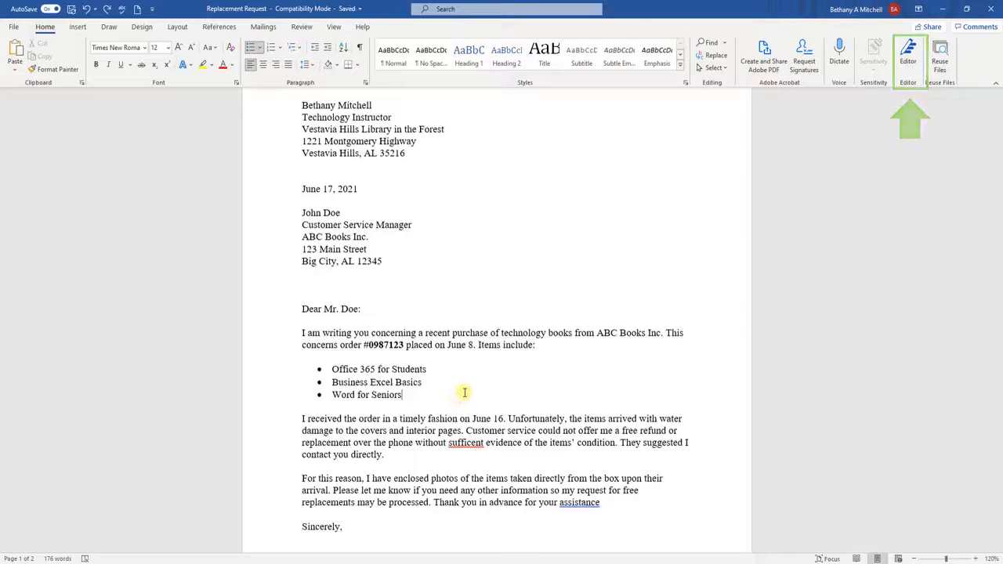
# - Check the letter with Editor, accepting the spelling suggestion "sufficient" and the grammar suggestion "assistance." with a period
pyautogui.click(909, 68)
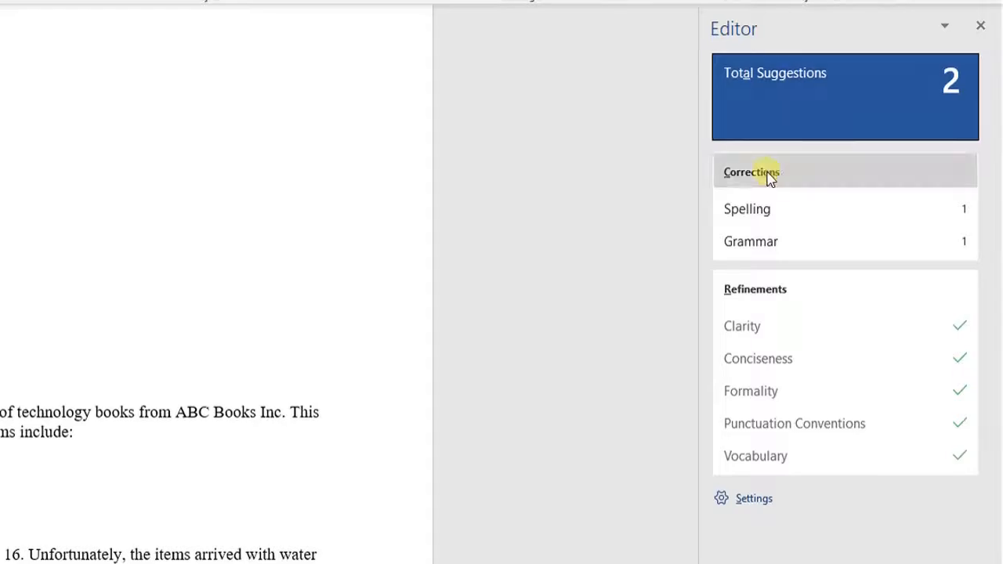
pyautogui.click(764, 211)
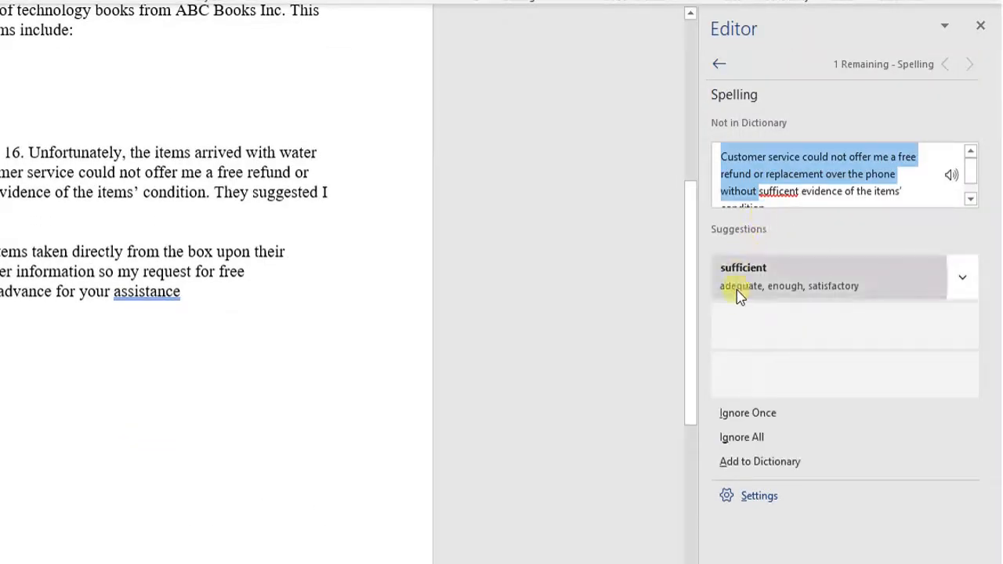
pyautogui.click(777, 276)
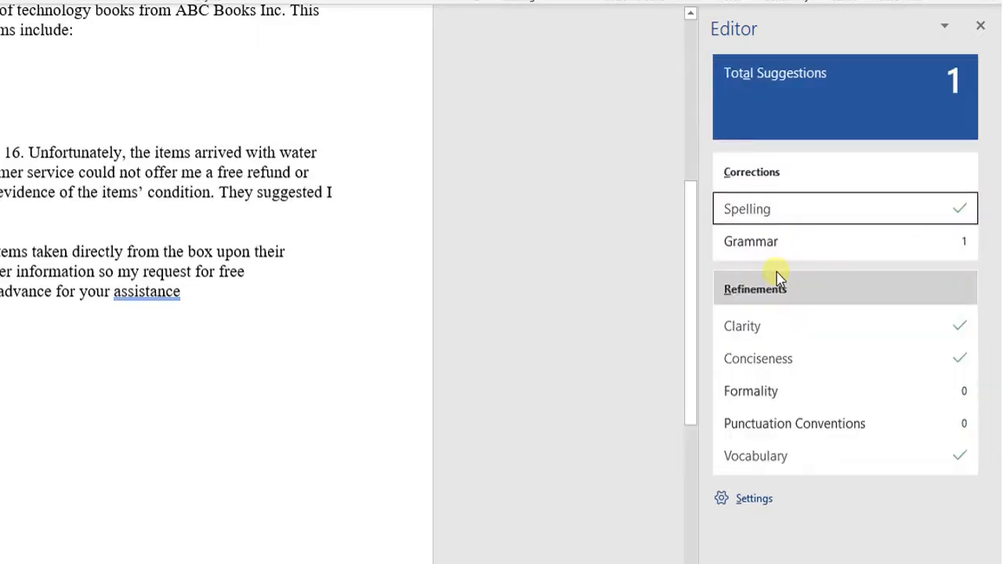
pyautogui.click(826, 243)
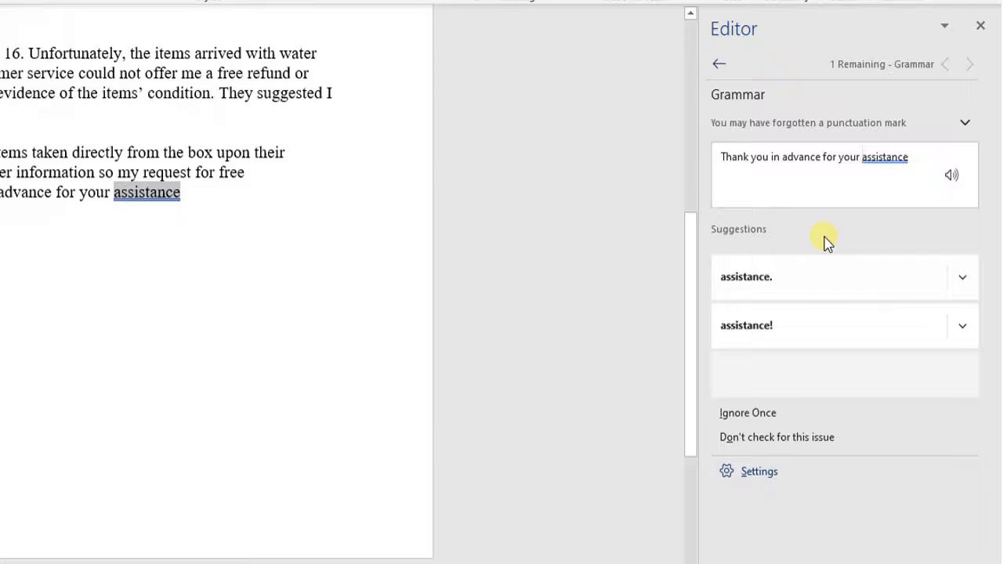
pyautogui.click(788, 288)
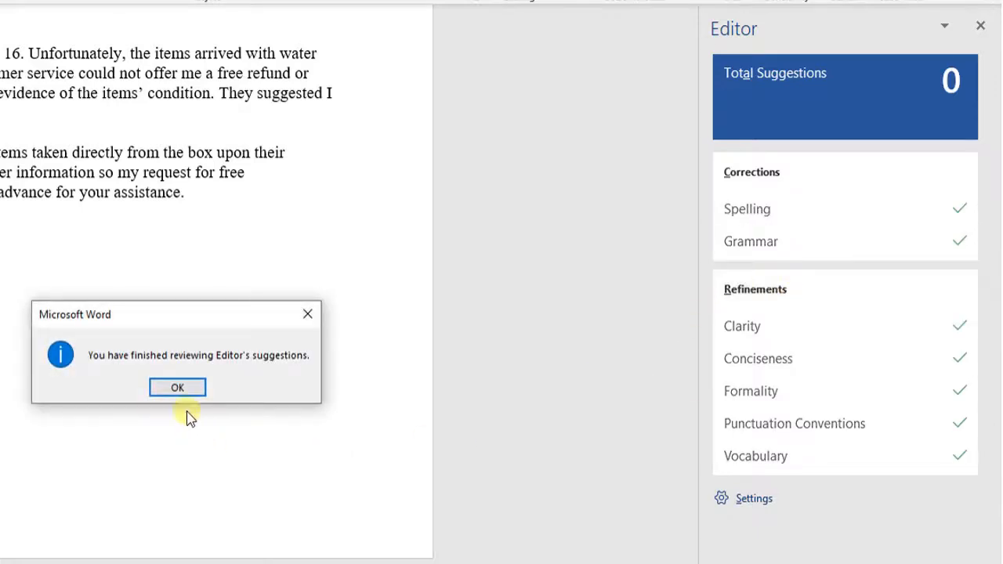
pyautogui.click(186, 389)
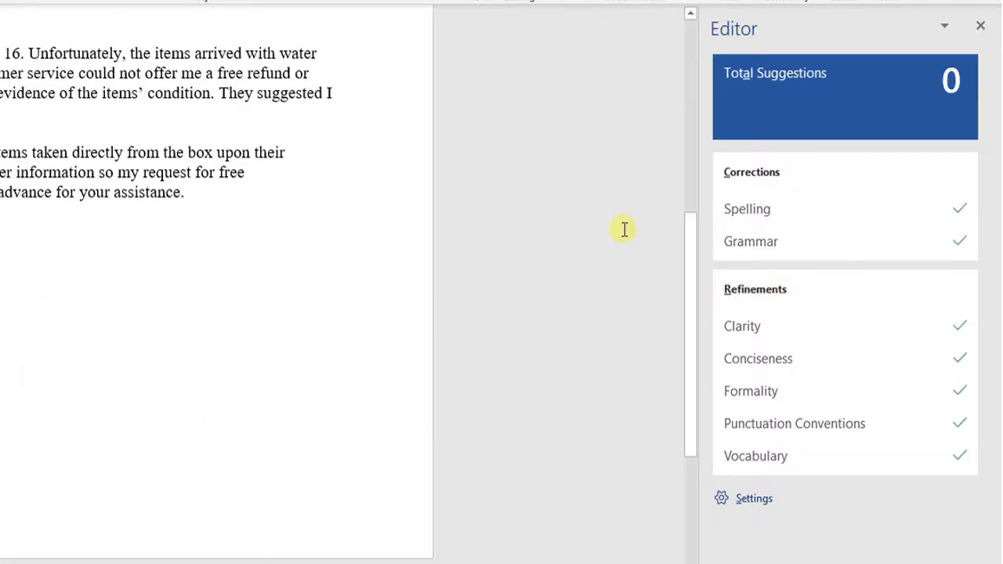
pyautogui.click(981, 25)
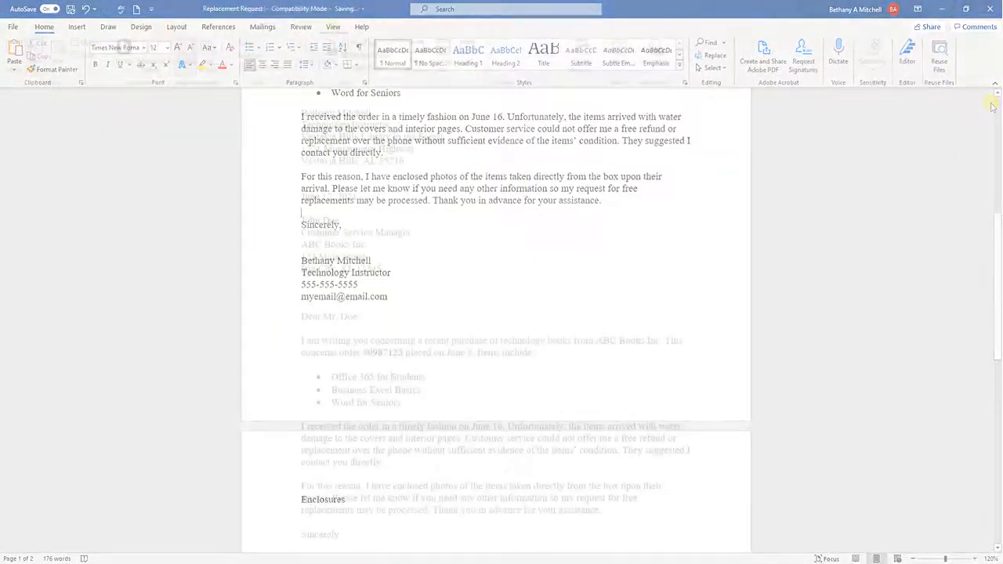
# - Show the ruler in the document window
pyautogui.click(333, 27)
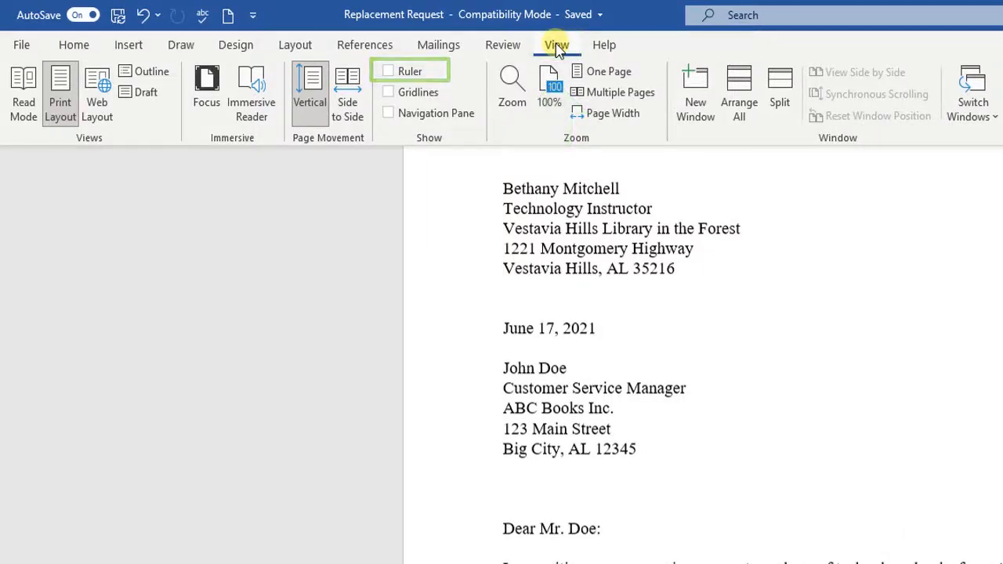
pyautogui.click(387, 75)
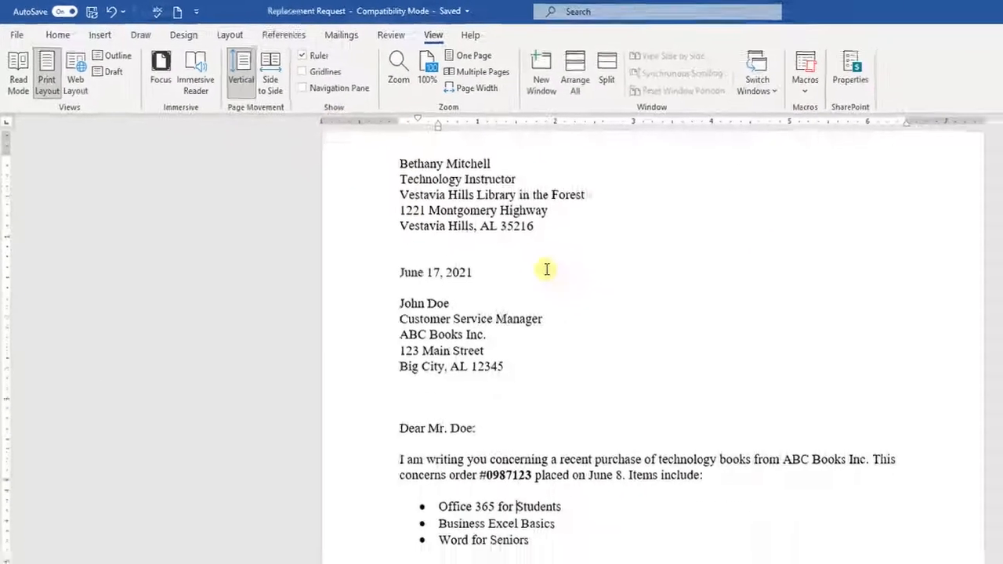
# - Reduce the letter's top and bottom page margins slightly using the vertical ruler
pyautogui.click(547, 270)
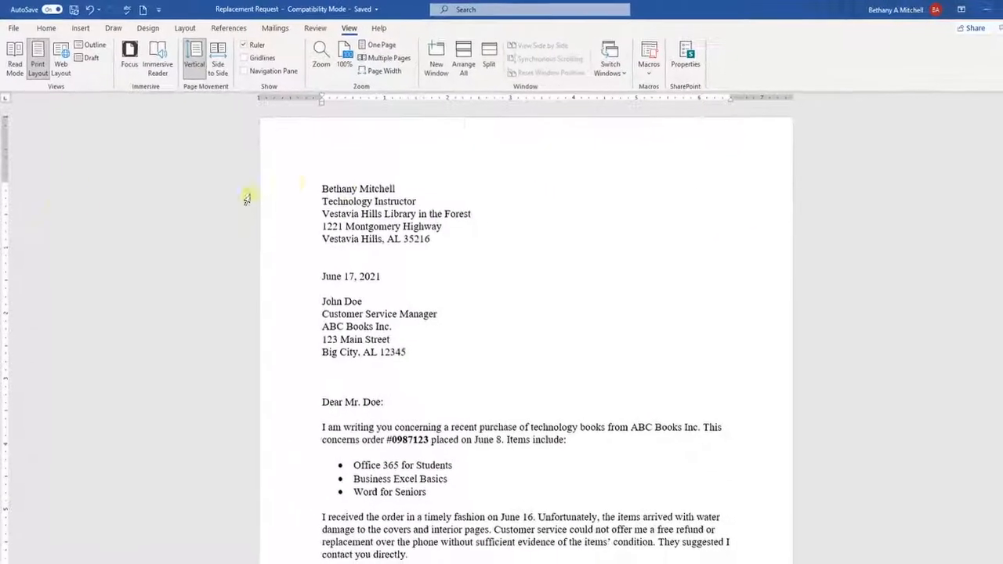
pyautogui.moveTo(4, 179); pyautogui.dragTo(4, 158)
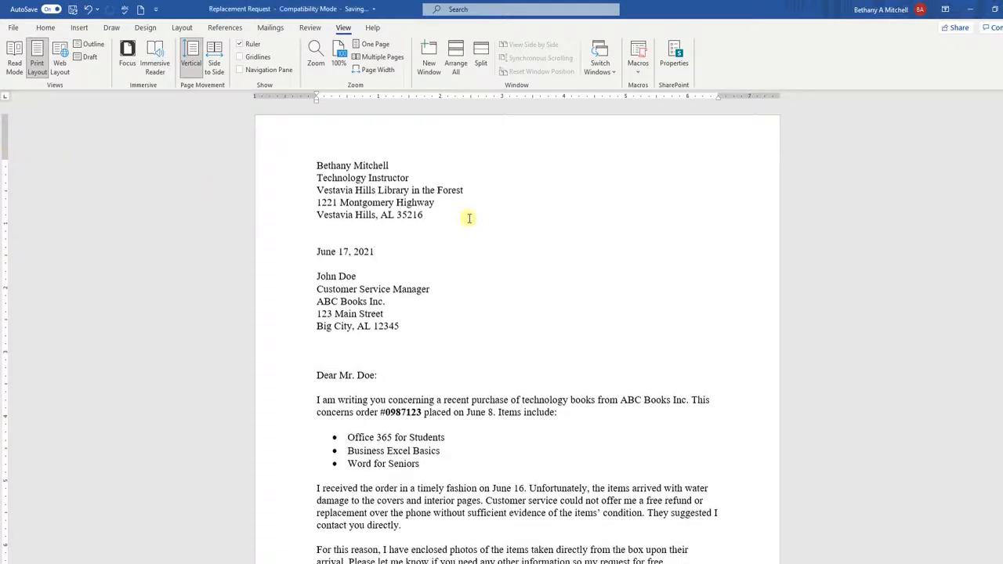
pyautogui.scroll(-5, 469, 218)
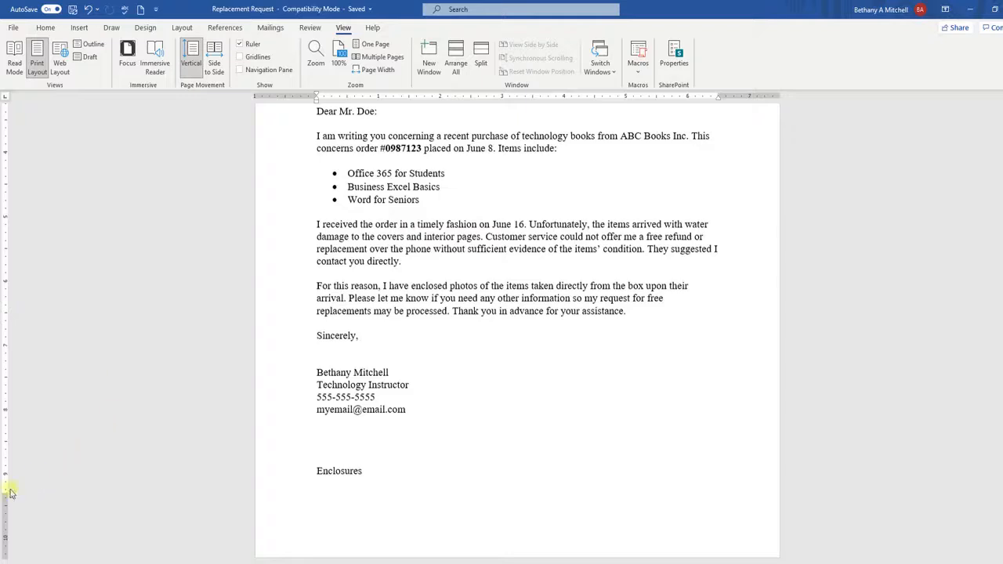
pyautogui.moveTo(7, 493); pyautogui.dragTo(6, 505)
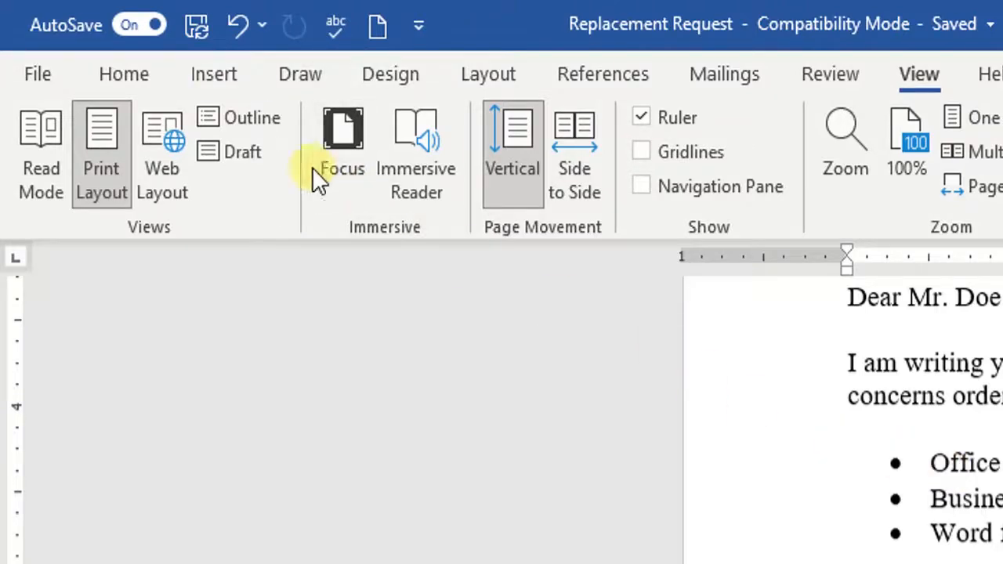
# - Insert a Page X of Y page number in the Bold Numbers 3 style at the page bottom and close the footer
pyautogui.click(228, 77)
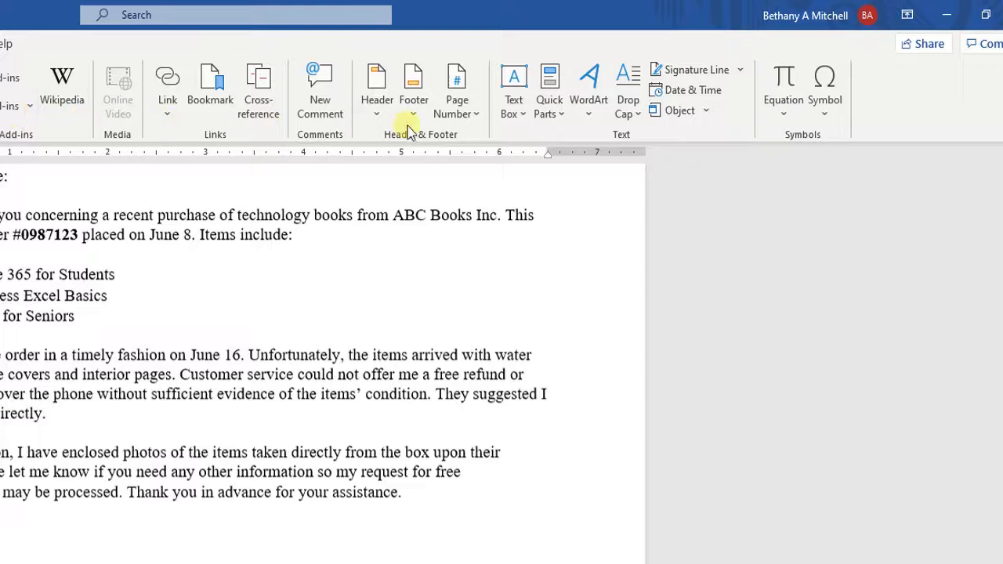
pyautogui.click(464, 114)
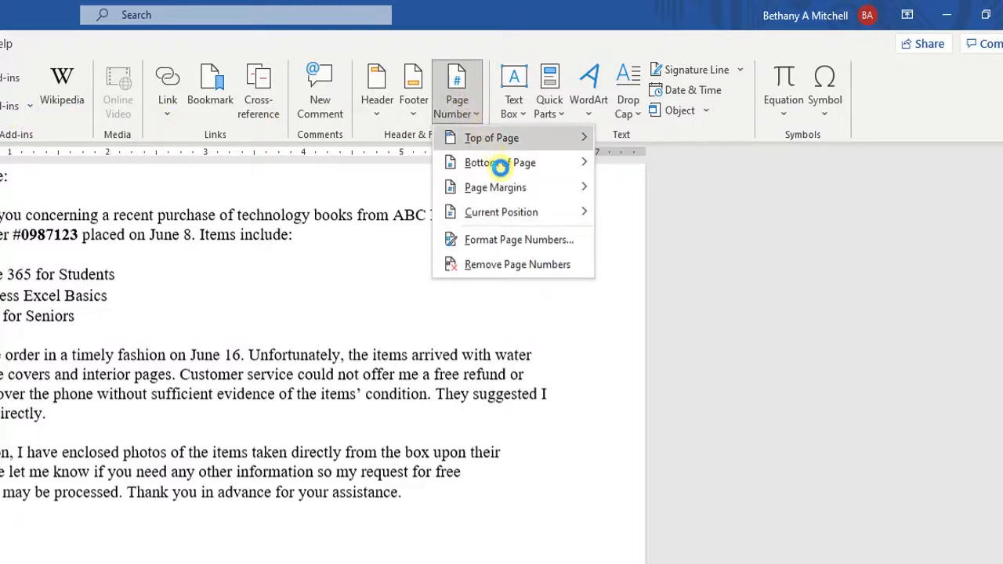
pyautogui.click(500, 164)
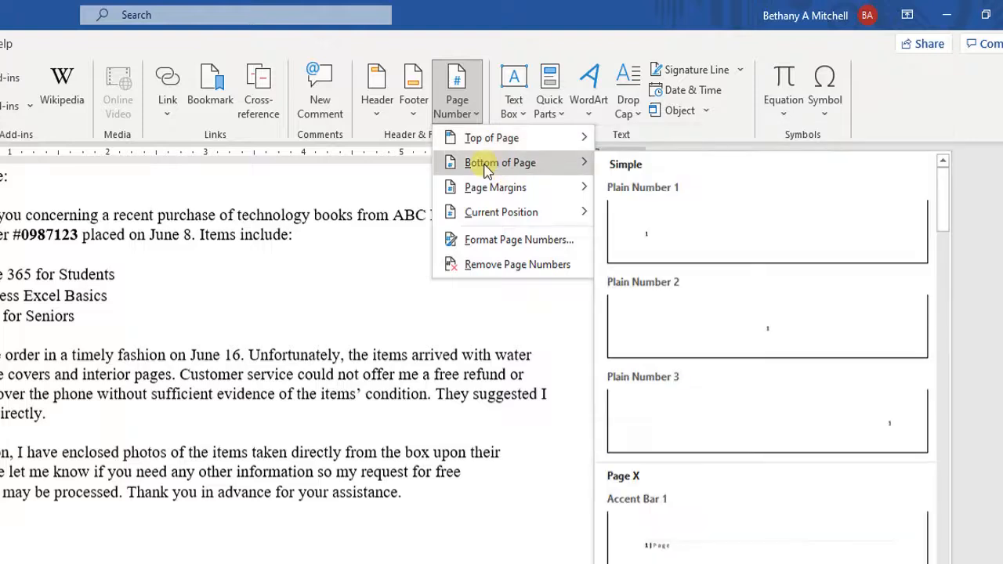
pyautogui.scroll(-3, 750, 495)
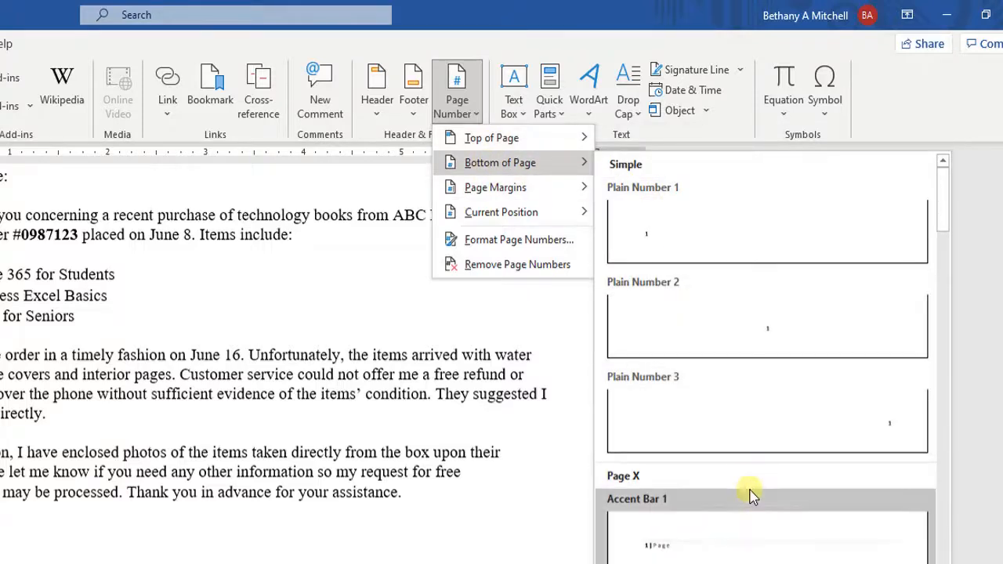
pyautogui.scroll(-6, 750, 501)
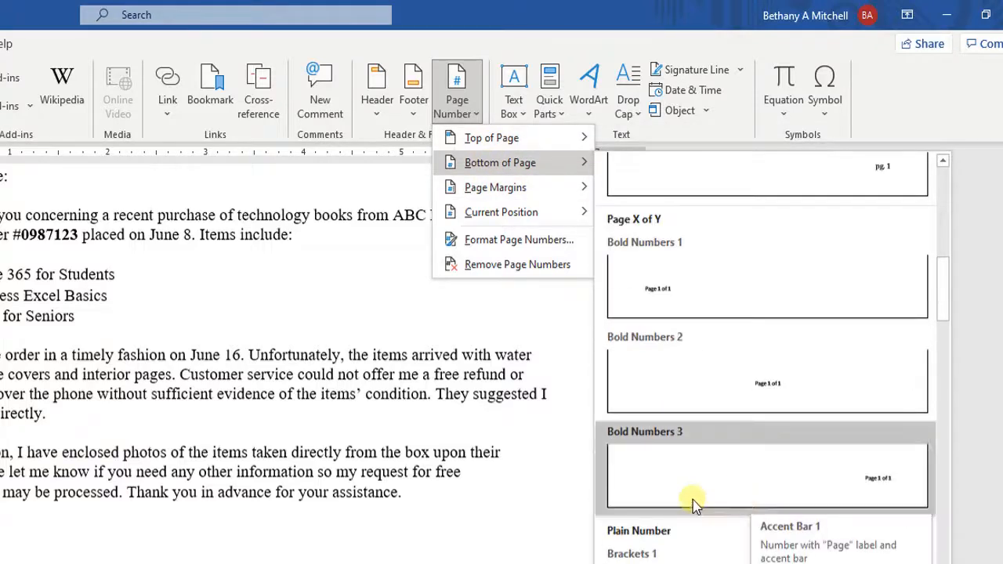
pyautogui.click(685, 476)
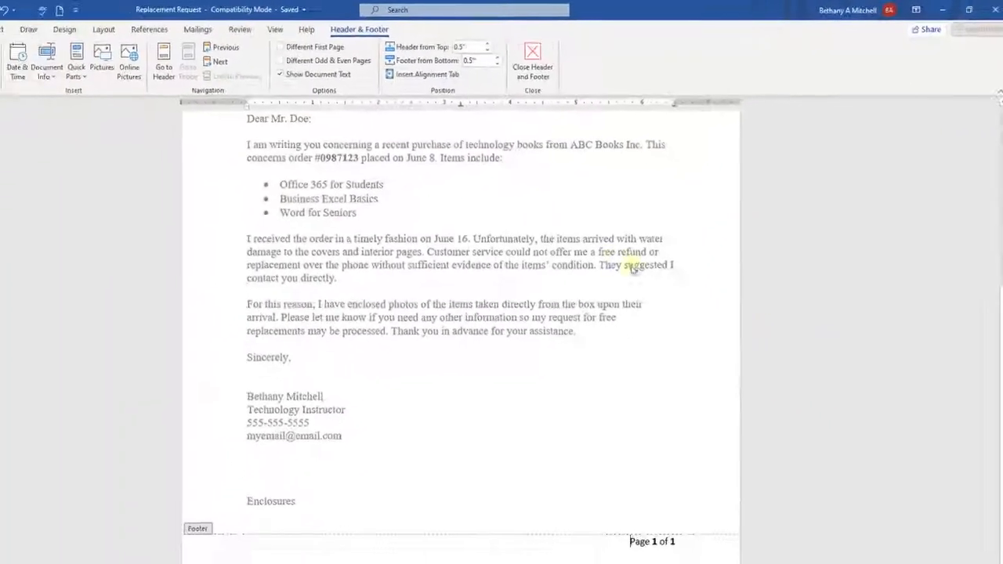
pyautogui.click(533, 63)
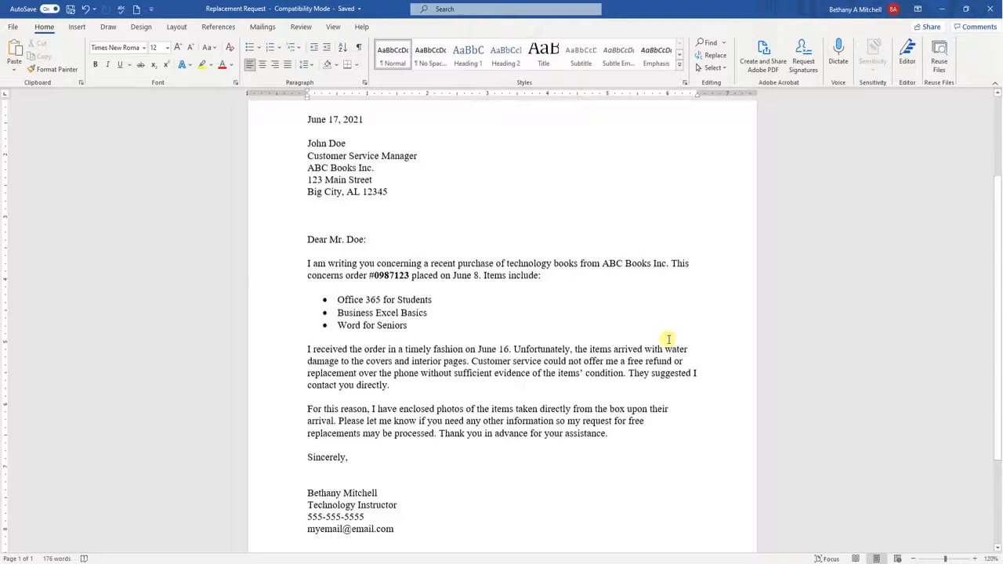
pyautogui.scroll(-3, 669, 338)
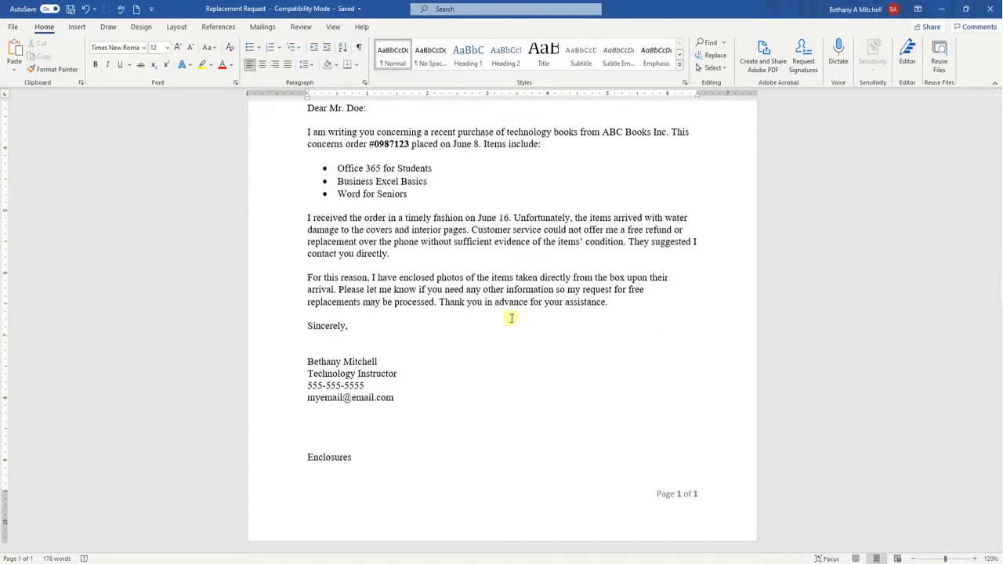
# - Open the print settings and preview for the letter
pyautogui.click(13, 29)
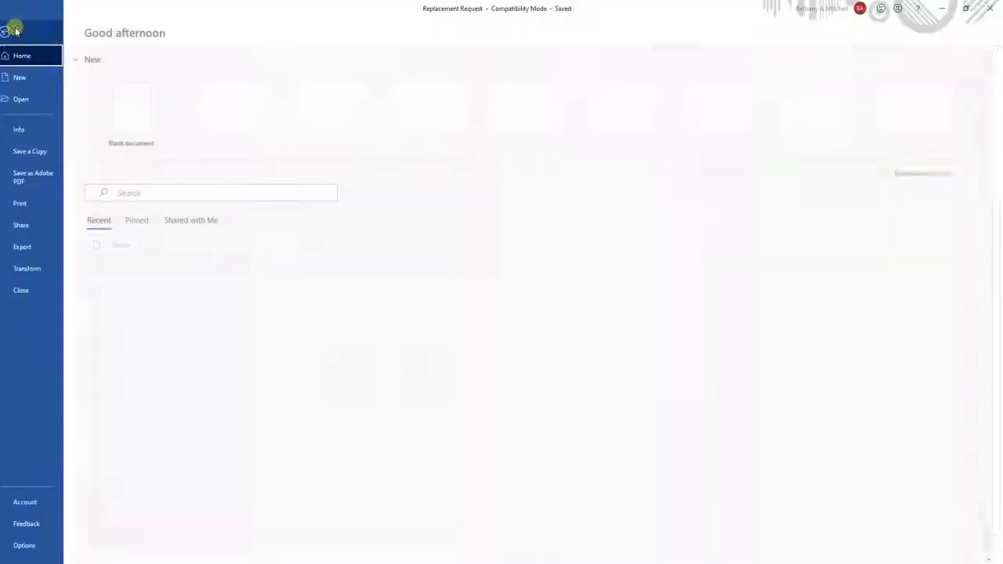
pyautogui.click(48, 211)
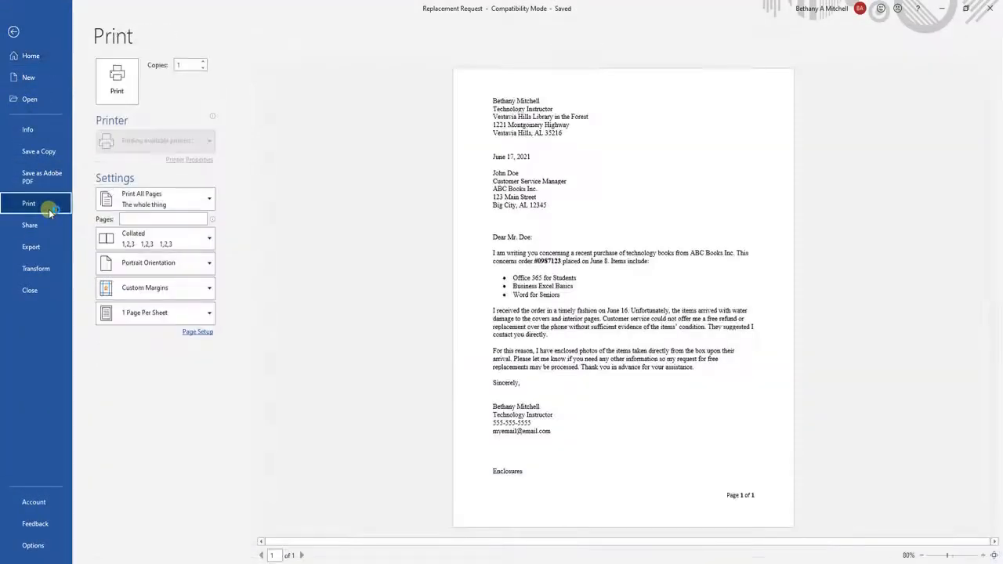